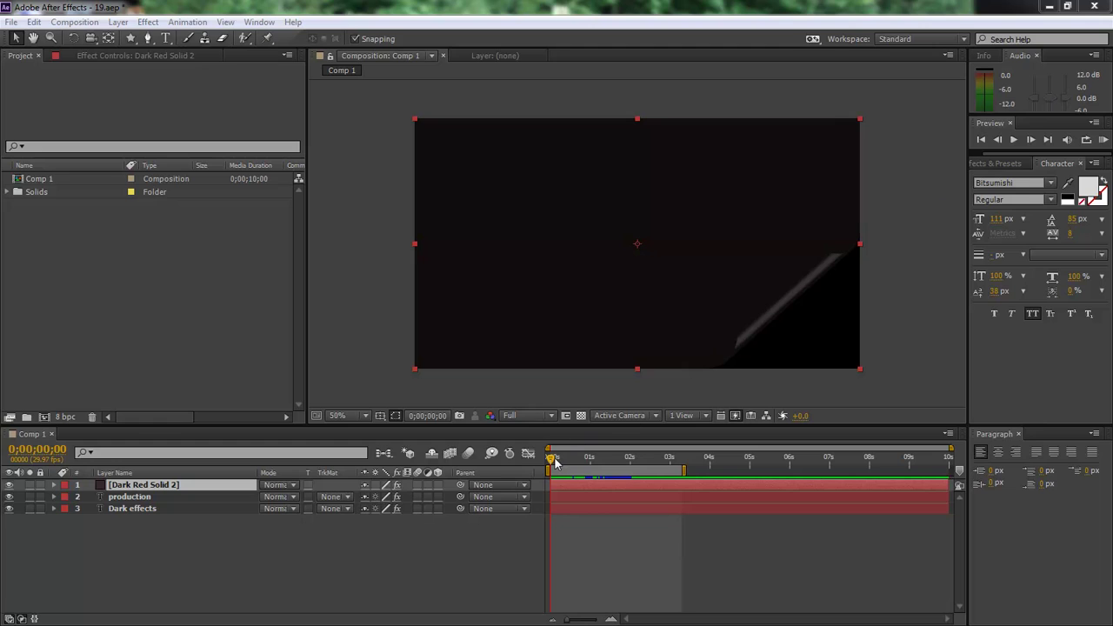
- Preview Comp 1's reveal, then create Comp 2 at HDV 720 29.97, 1280×720, 4 seconds
{"action": "key", "text": "space"}
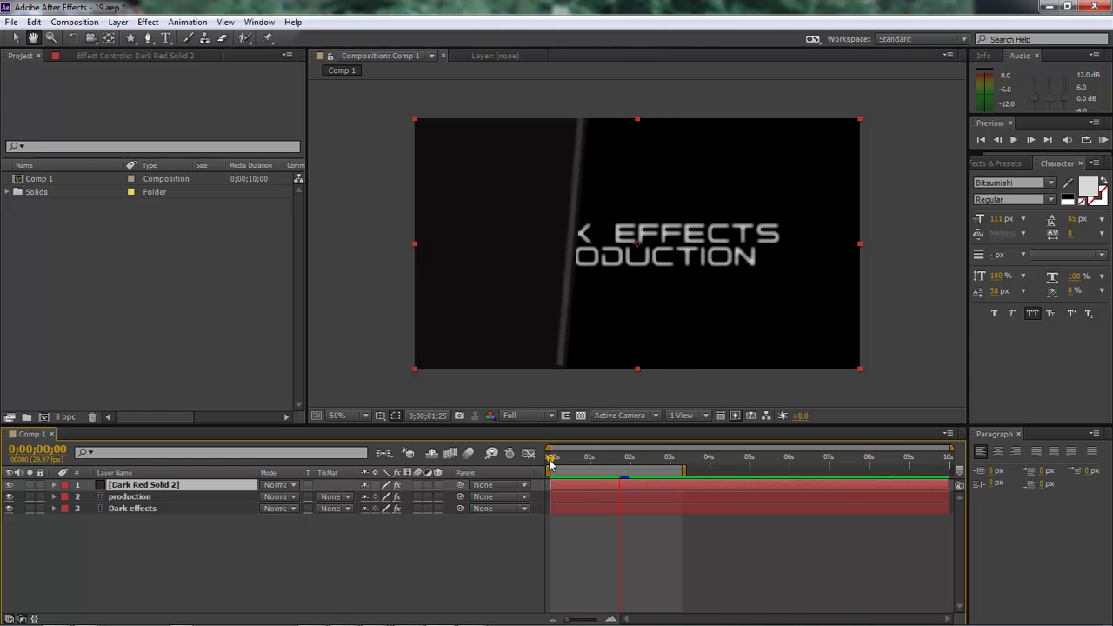
{"action": "key", "text": "space"}
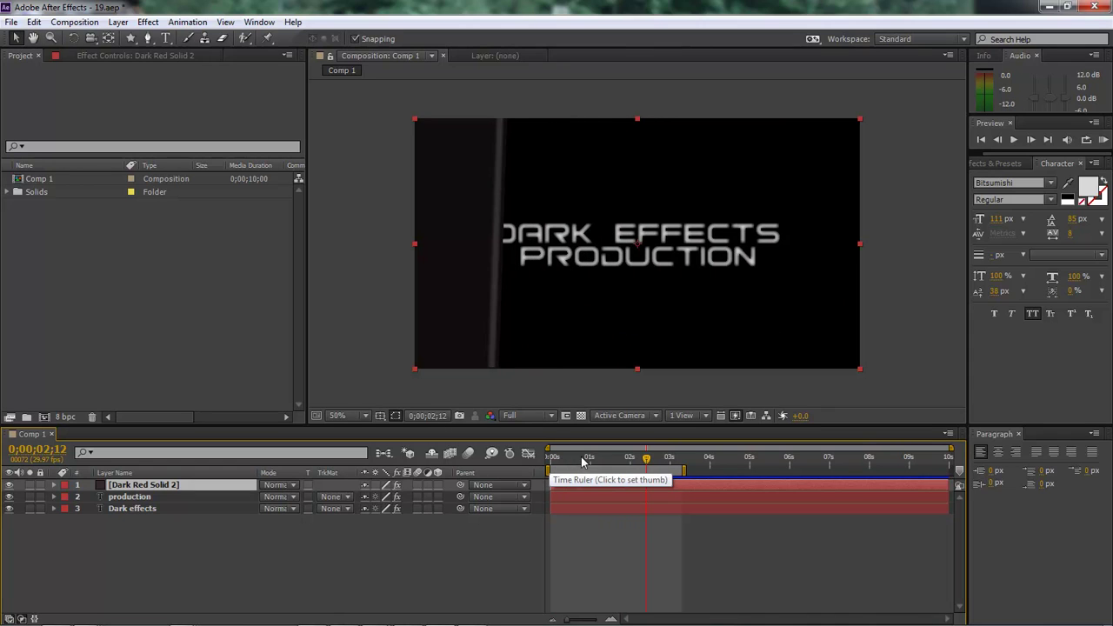
{"action": "left_click_drag", "start_coordinate": [623, 462], "coordinate": [594, 467]}
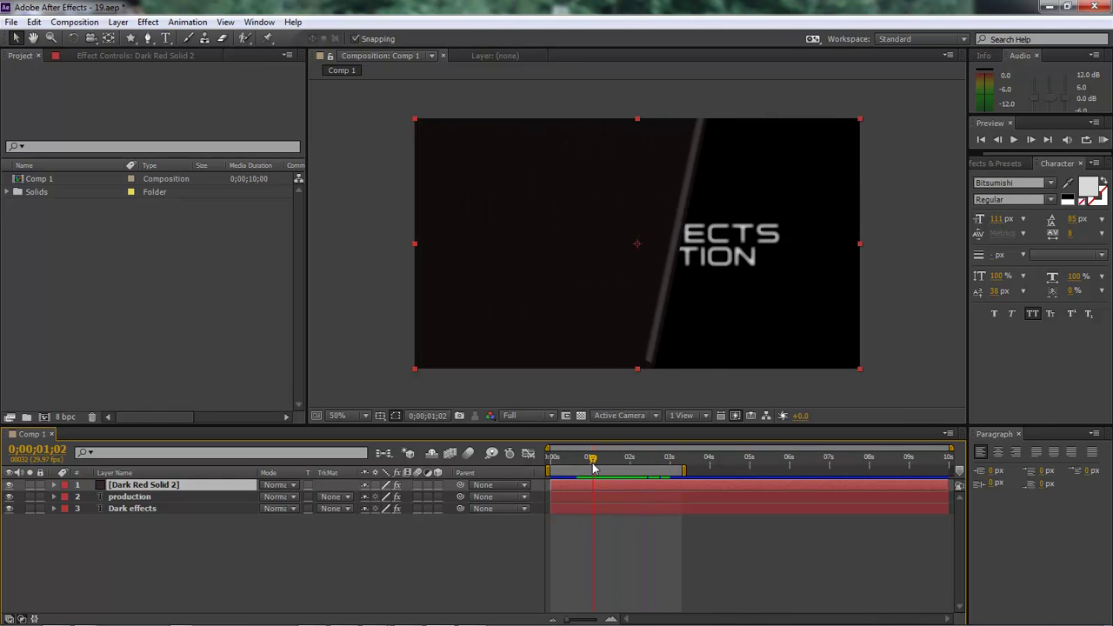
{"action": "key", "text": "ctrl+n"}
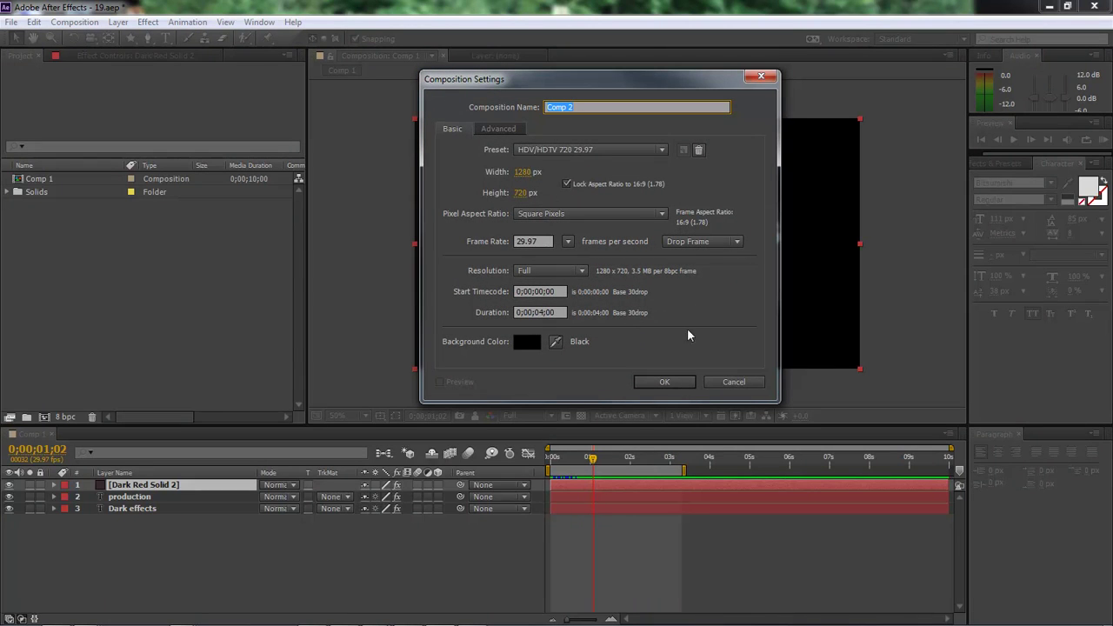
{"action": "left_click", "coordinate": [667, 385]}
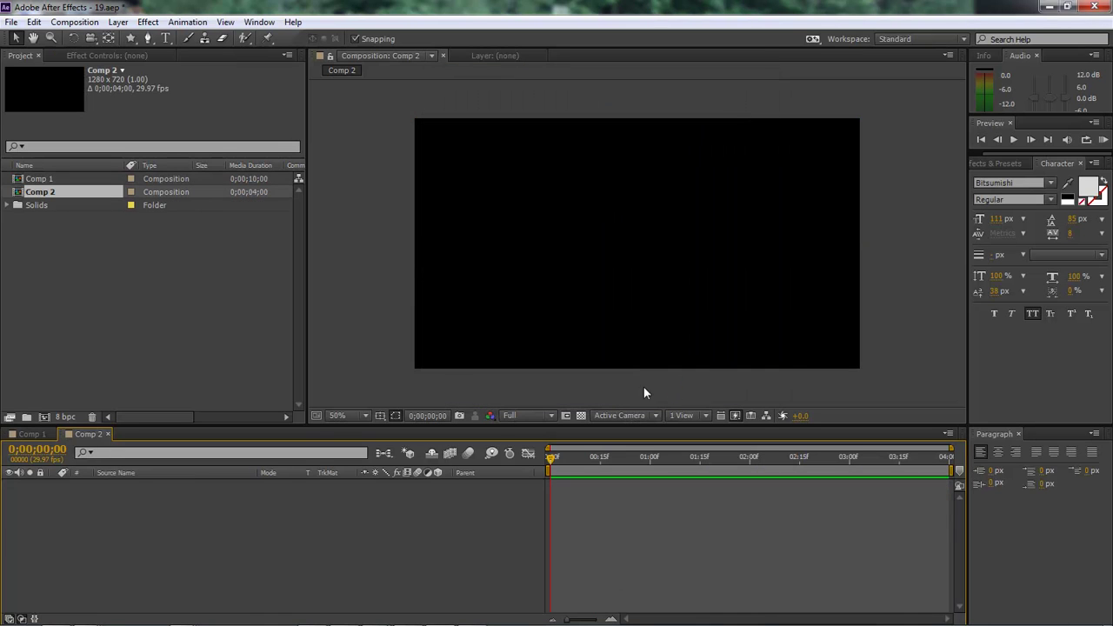
- Add a full-frame dark red solid (372828) to Comp 2, then switch back to Comp 1
{"action": "left_click", "coordinate": [118, 22]}
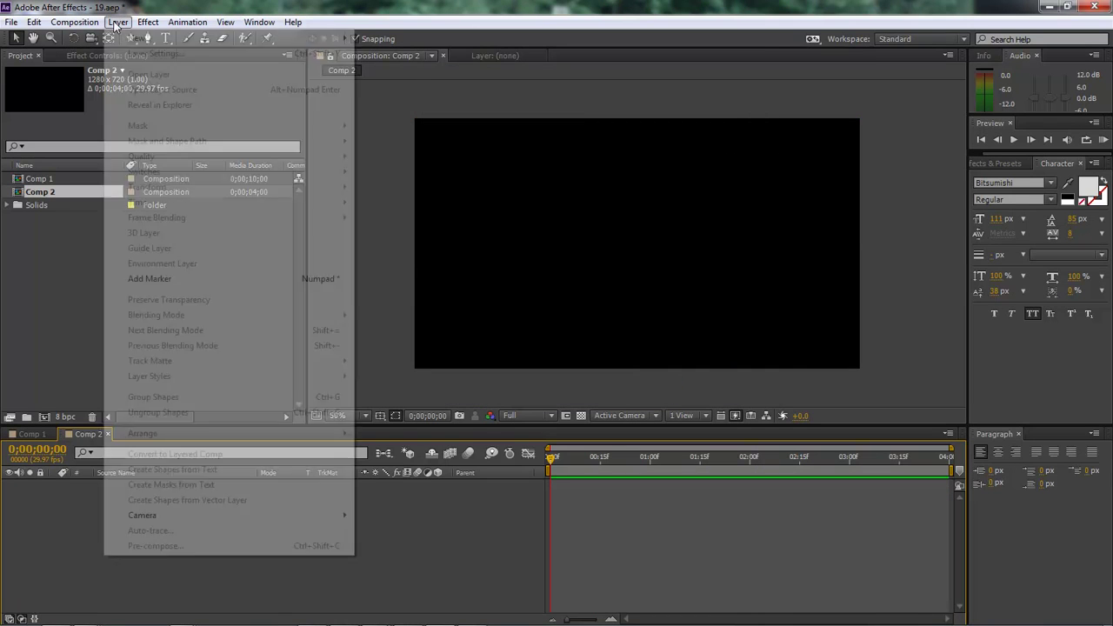
{"action": "mouse_move", "coordinate": [126, 41]}
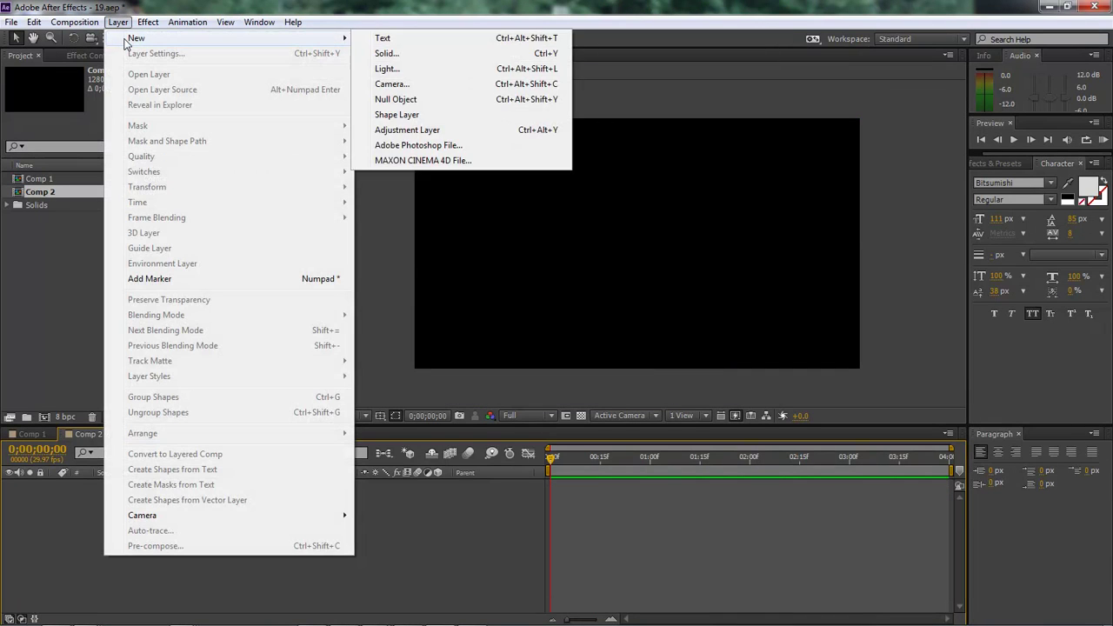
{"action": "left_click", "coordinate": [422, 55]}
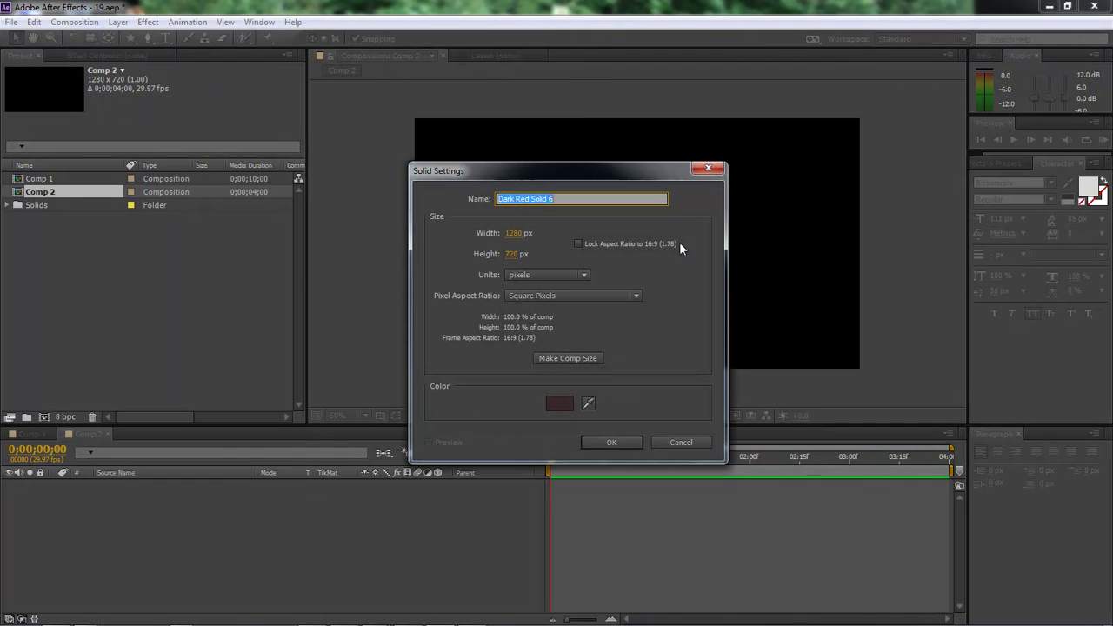
{"action": "left_click", "coordinate": [560, 404]}
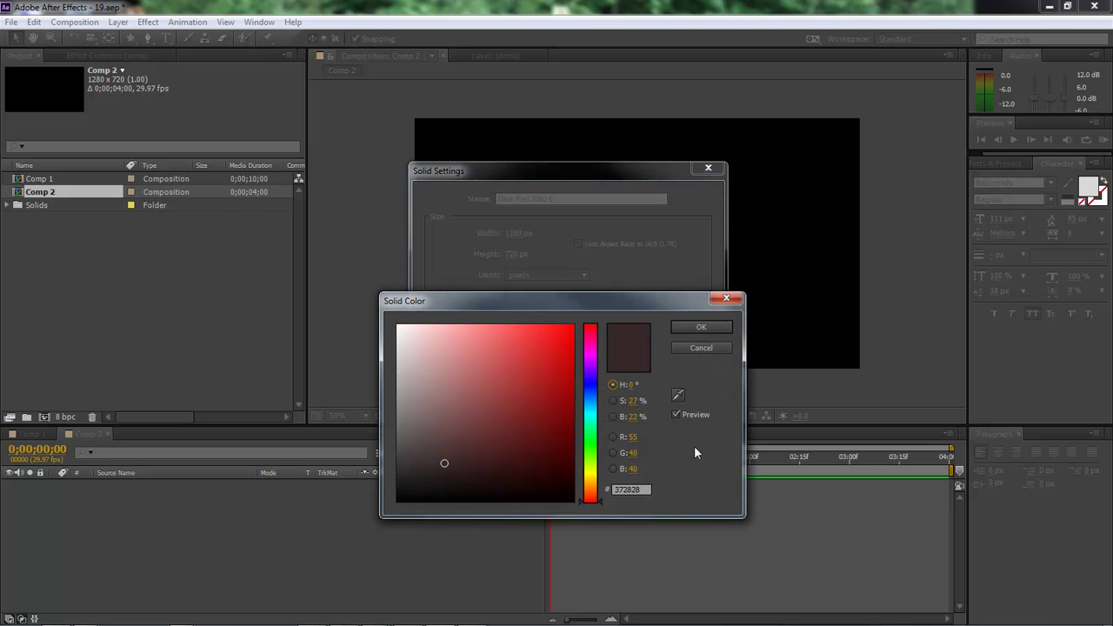
{"action": "left_click", "coordinate": [722, 329]}
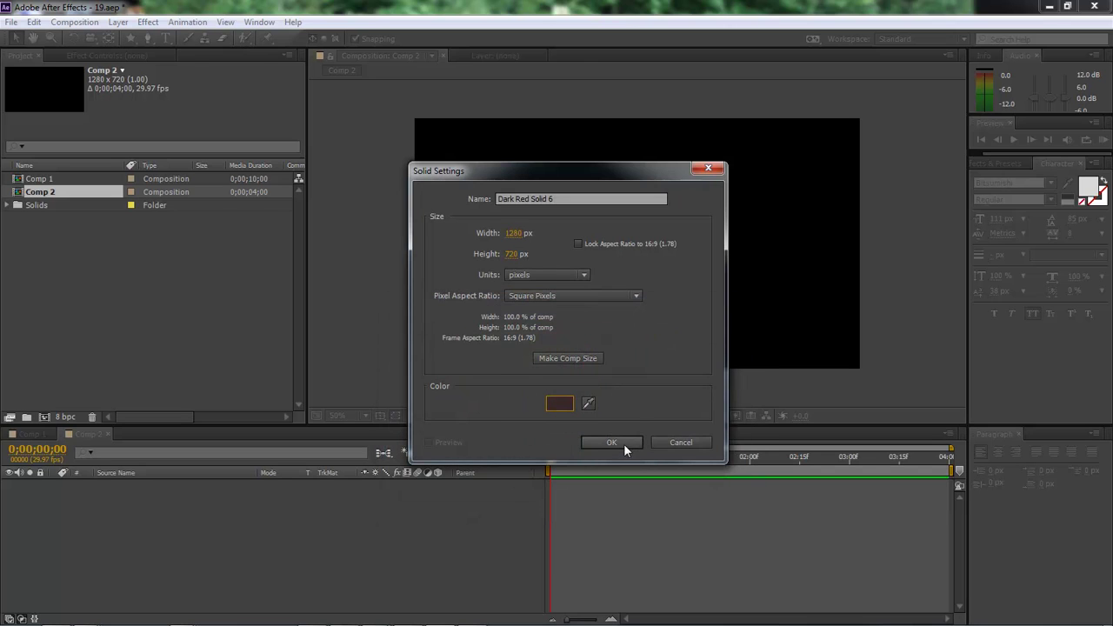
{"action": "left_click", "coordinate": [620, 443]}
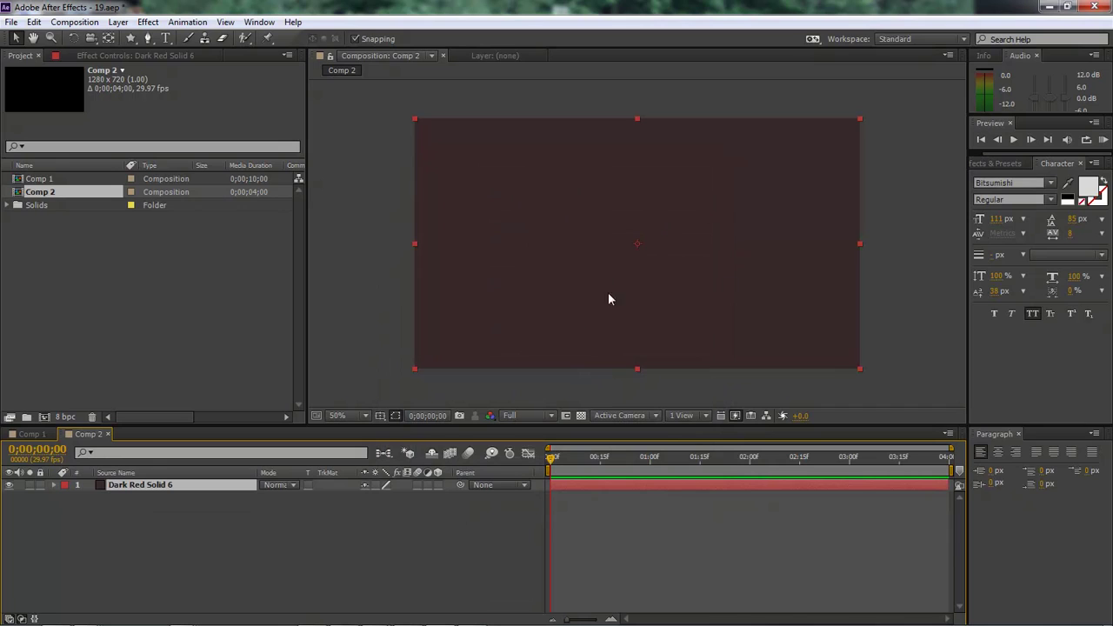
{"action": "left_click", "coordinate": [31, 433]}
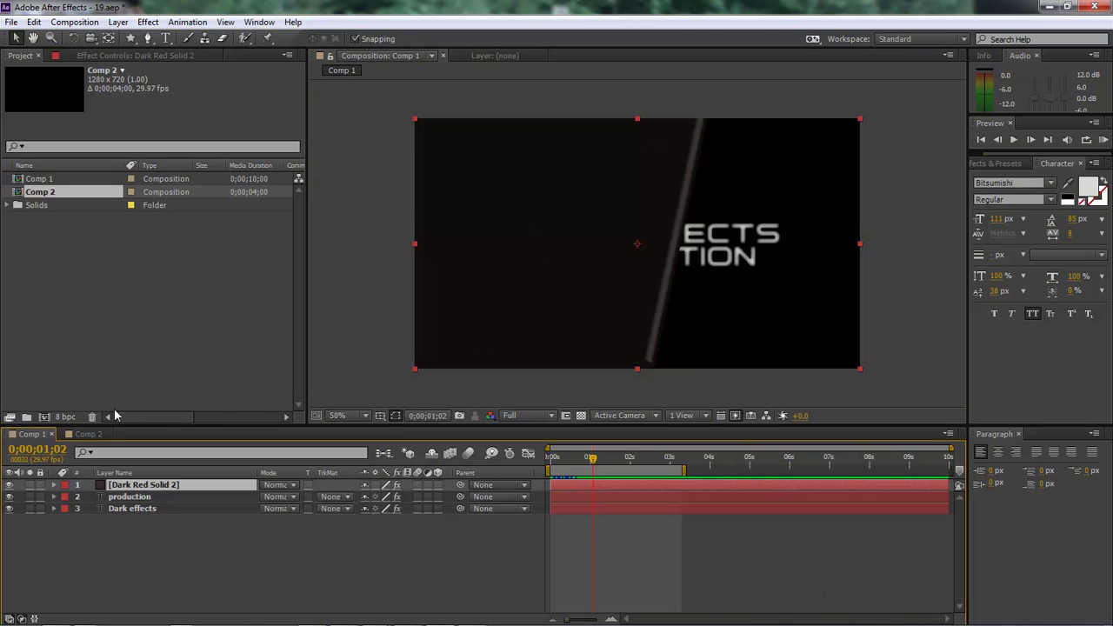
- Apply CC Page Turn from Effect > Distort to Dark Red Solid 6 in Comp 2
{"action": "left_click", "coordinate": [87, 433]}
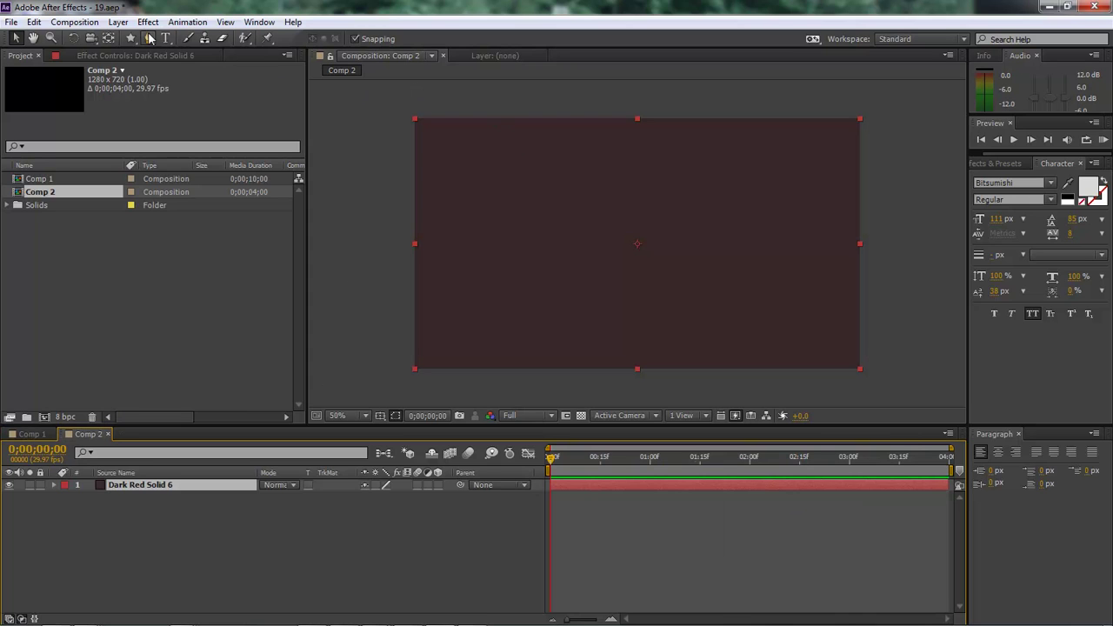
{"action": "left_click", "coordinate": [118, 22]}
{"action": "mouse_move", "coordinate": [146, 26]}
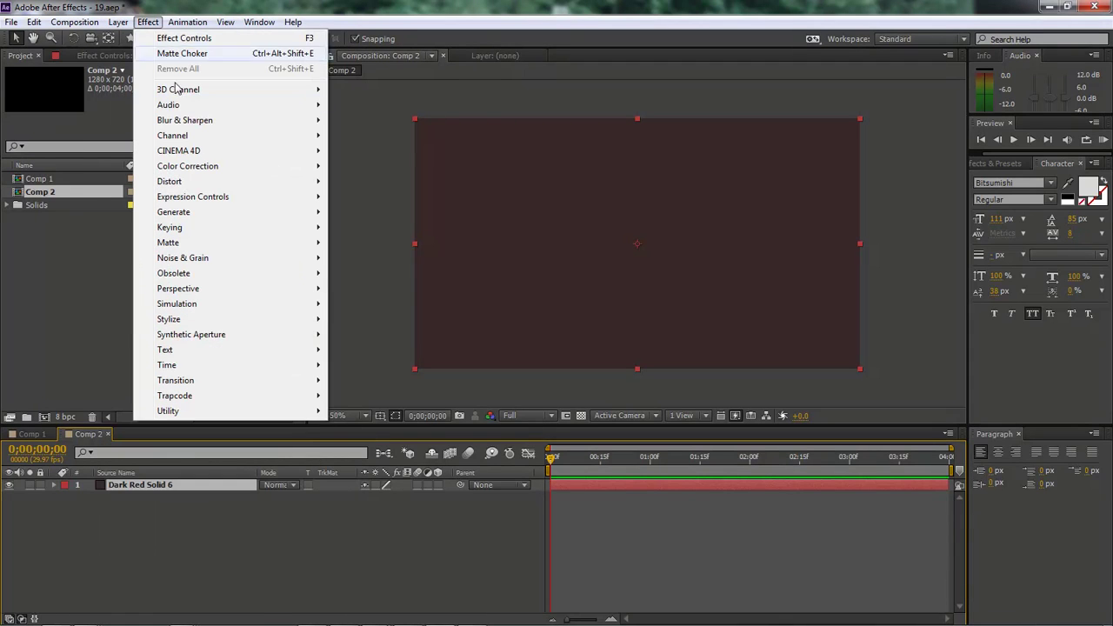
{"action": "mouse_move", "coordinate": [200, 184]}
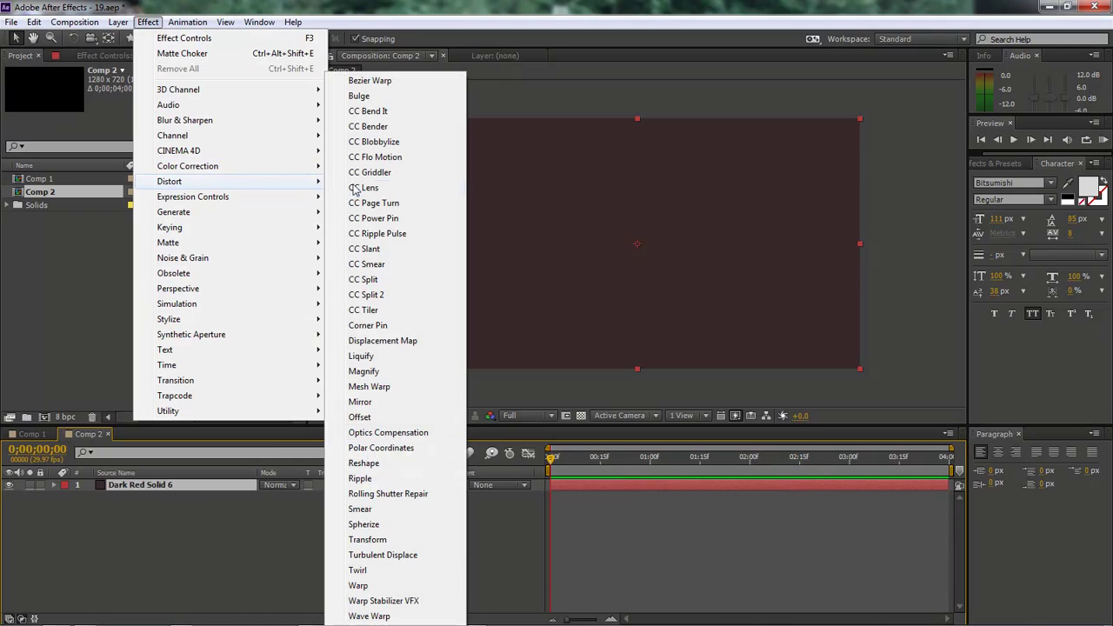
{"action": "left_click", "coordinate": [395, 205]}
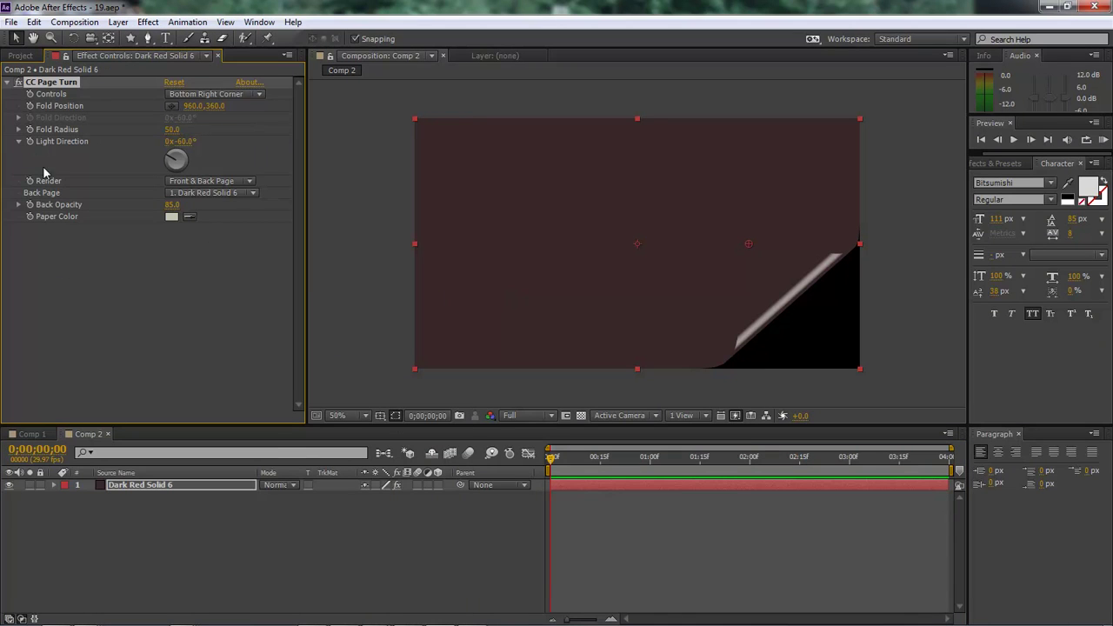
- Keyframe Fold Position at 0 s and set it to -1159, 726 at 3 s, then scrub to check
{"action": "left_click", "coordinate": [30, 106]}
{"action": "left_click_drag", "start_coordinate": [551, 458], "coordinate": [850, 463]}
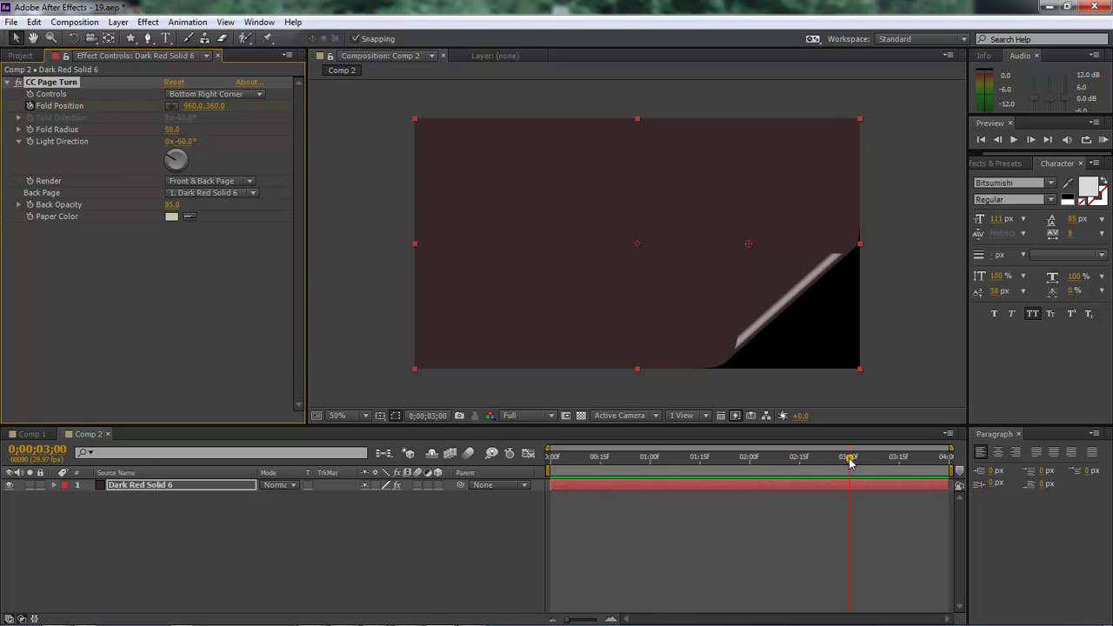
{"action": "left_click", "coordinate": [192, 106]}
{"action": "type", "text": "-1159"}
{"action": "key", "text": "Tab"}
{"action": "type", "text": "726"}
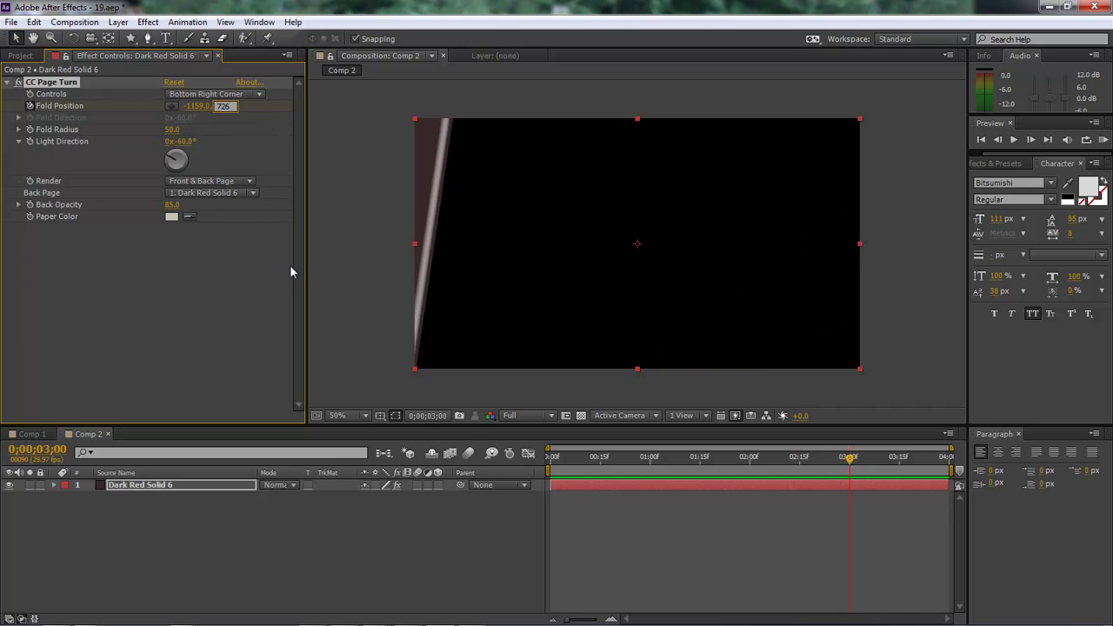
{"action": "key", "text": "Return"}
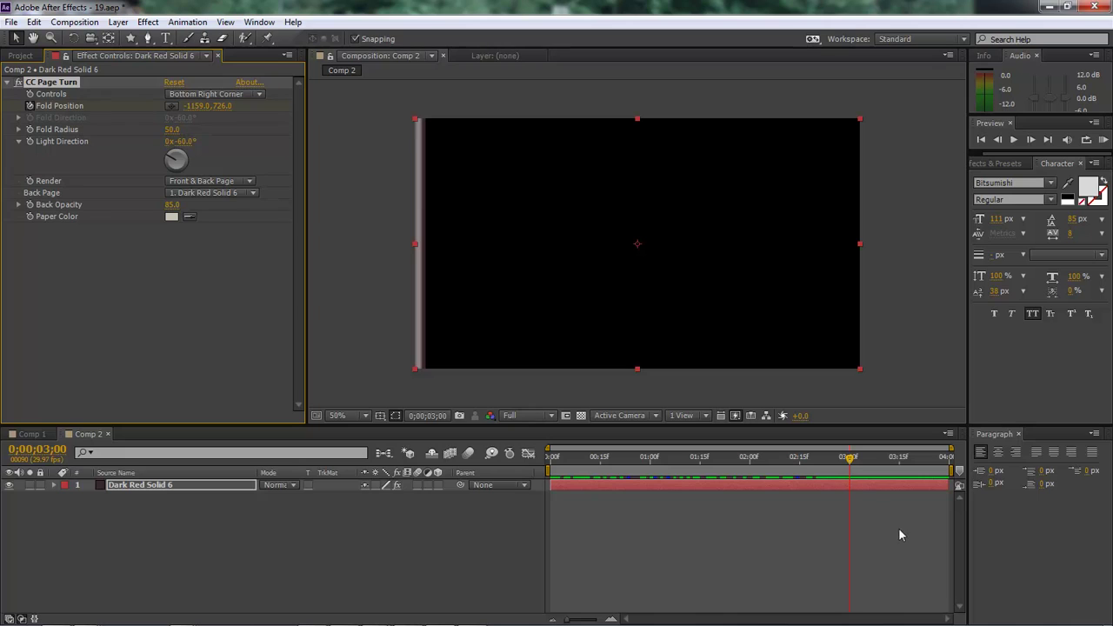
{"action": "left_click_drag", "start_coordinate": [851, 458], "coordinate": [606, 459]}
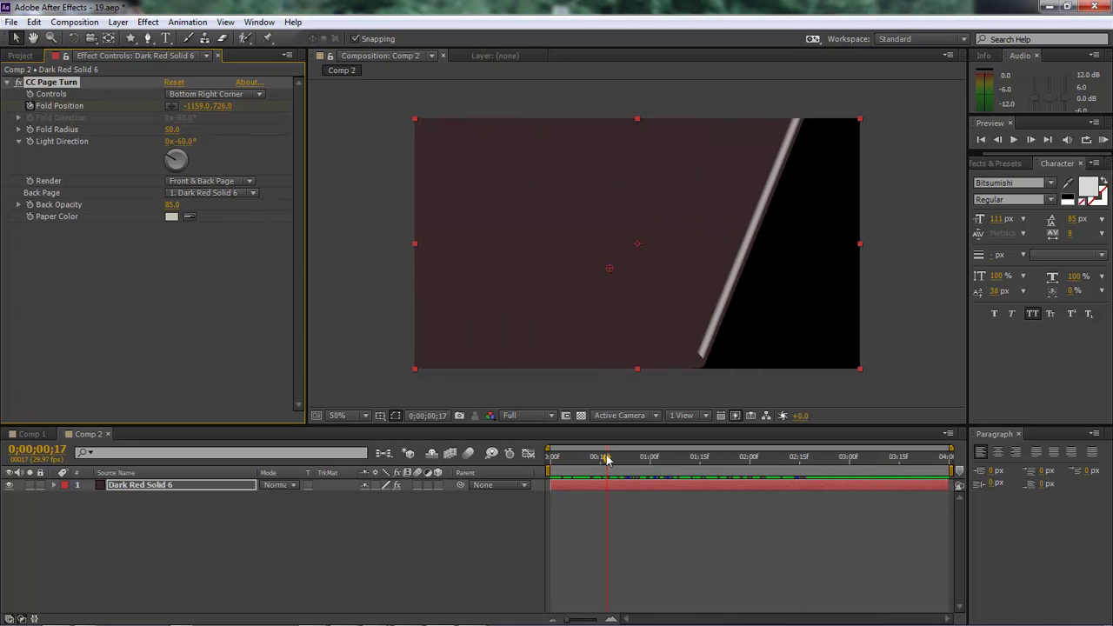
- Add a Levels effect to the solid with Gamma 0.93 and Output White 92
{"action": "left_click", "coordinate": [147, 23]}
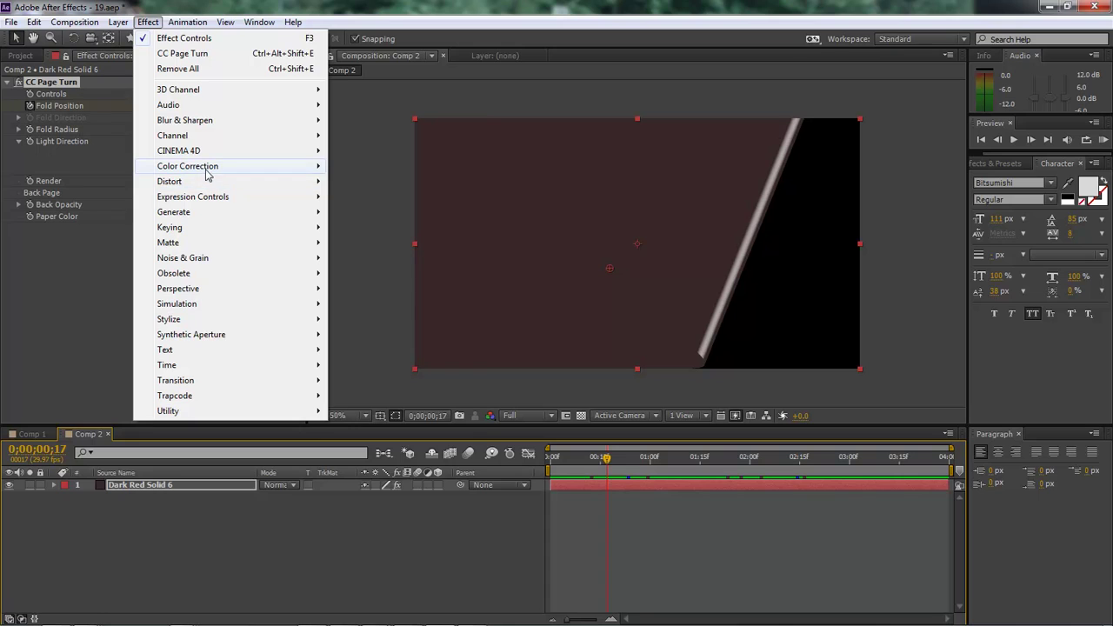
{"action": "mouse_move", "coordinate": [207, 173]}
{"action": "left_click", "coordinate": [372, 493]}
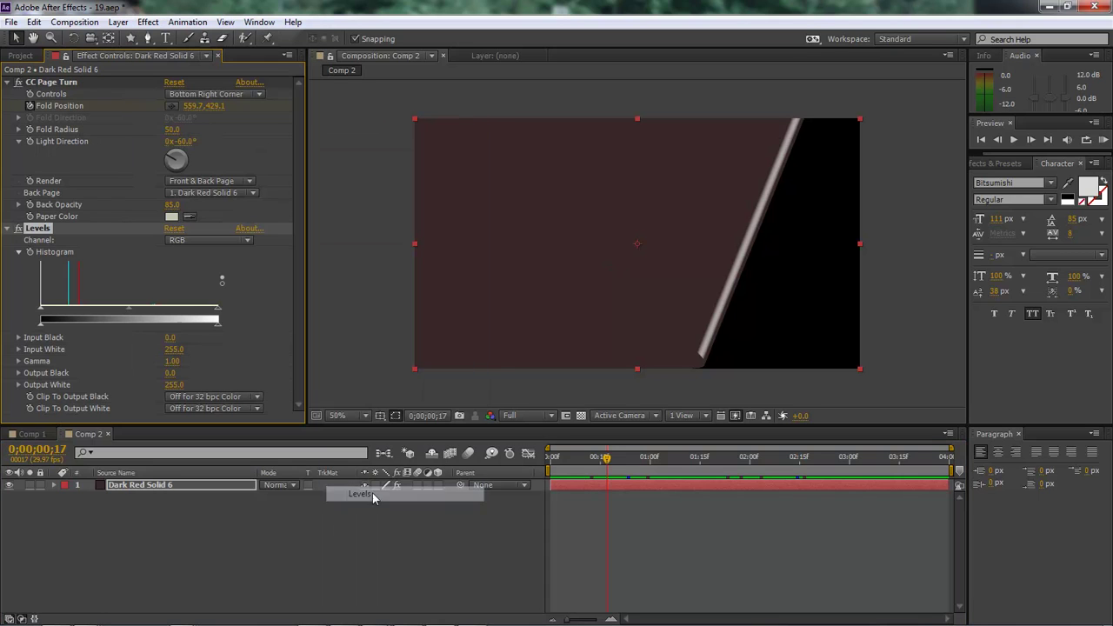
{"action": "left_click", "coordinate": [172, 360]}
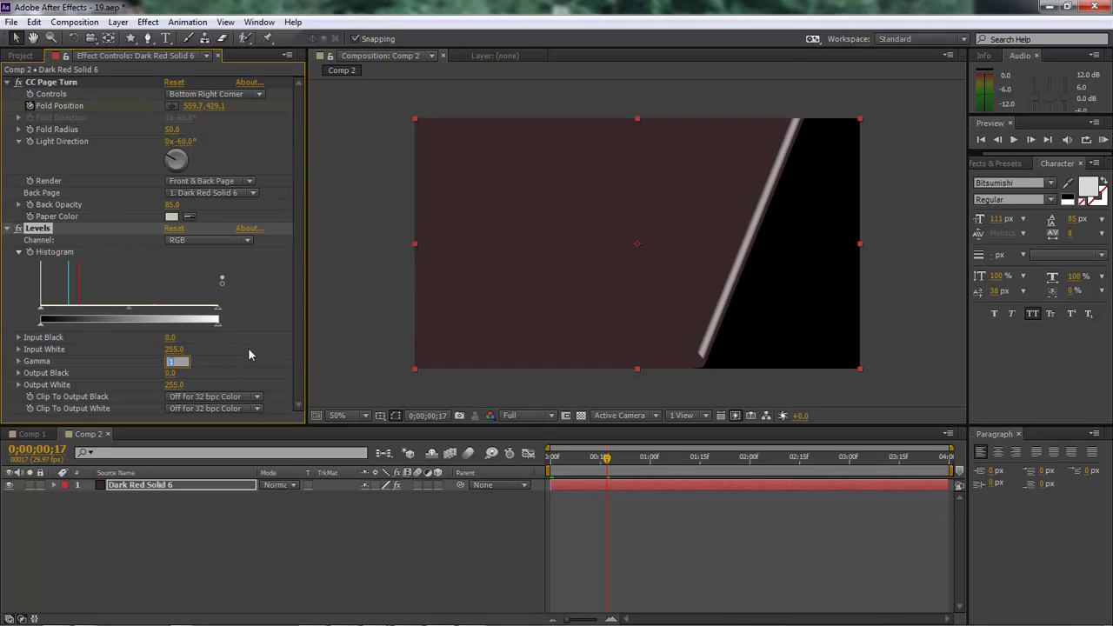
{"action": "type", "text": ".93"}
{"action": "key", "text": "Return"}
{"action": "left_click", "coordinate": [174, 384]}
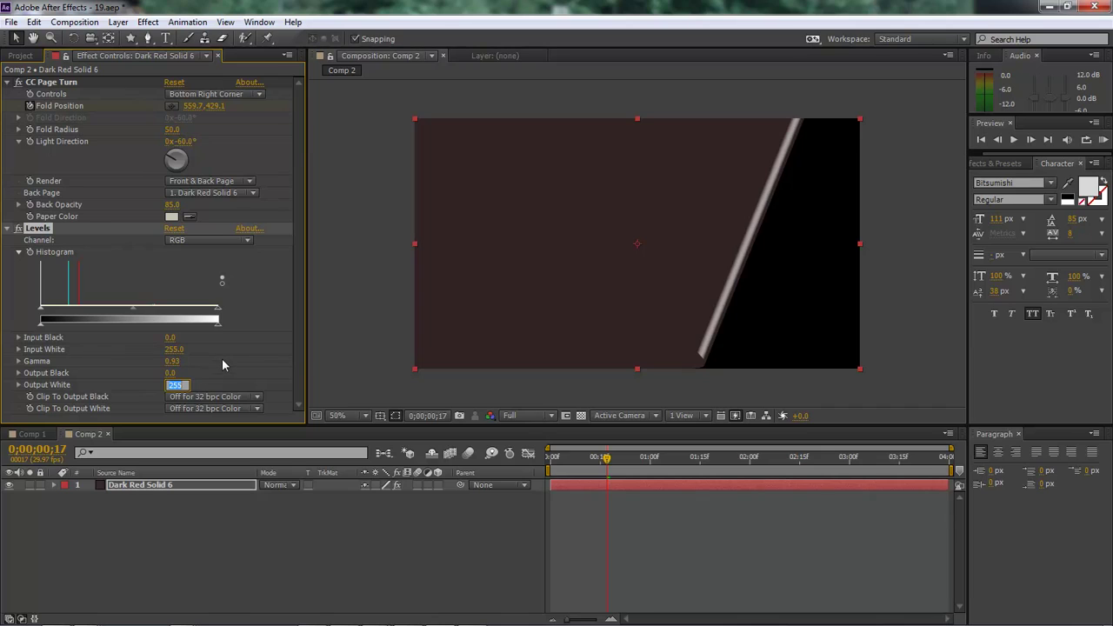
{"action": "type", "text": "92"}
{"action": "key", "text": "Return"}
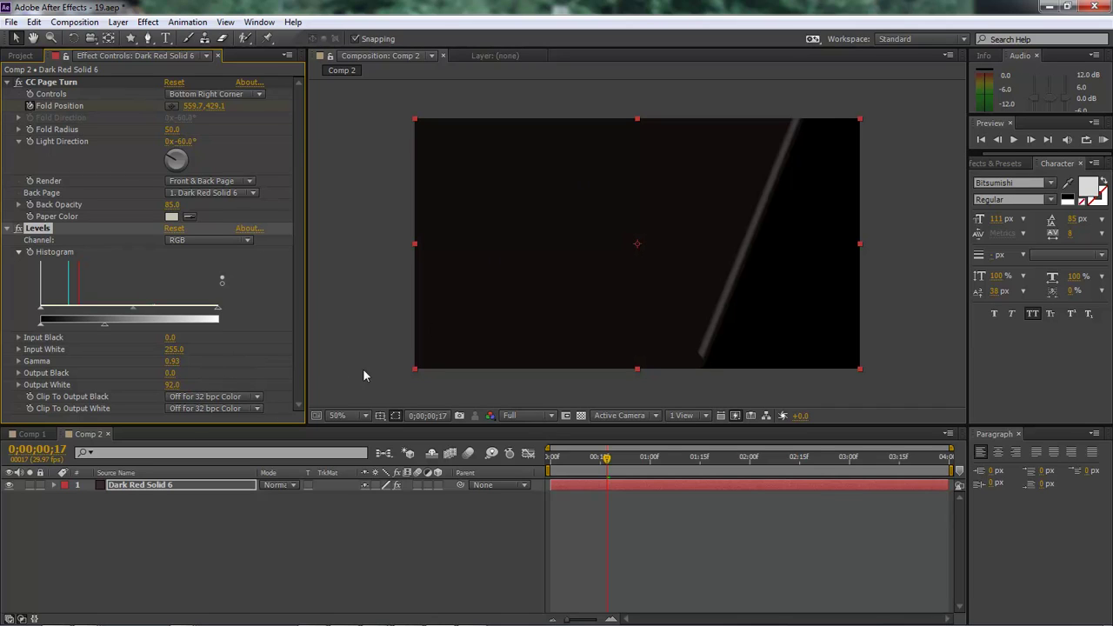
- Compare with Comp 1, then scrub Comp 2 to check the darkened page fold
{"action": "left_click", "coordinate": [33, 434]}
{"action": "left_click", "coordinate": [88, 434]}
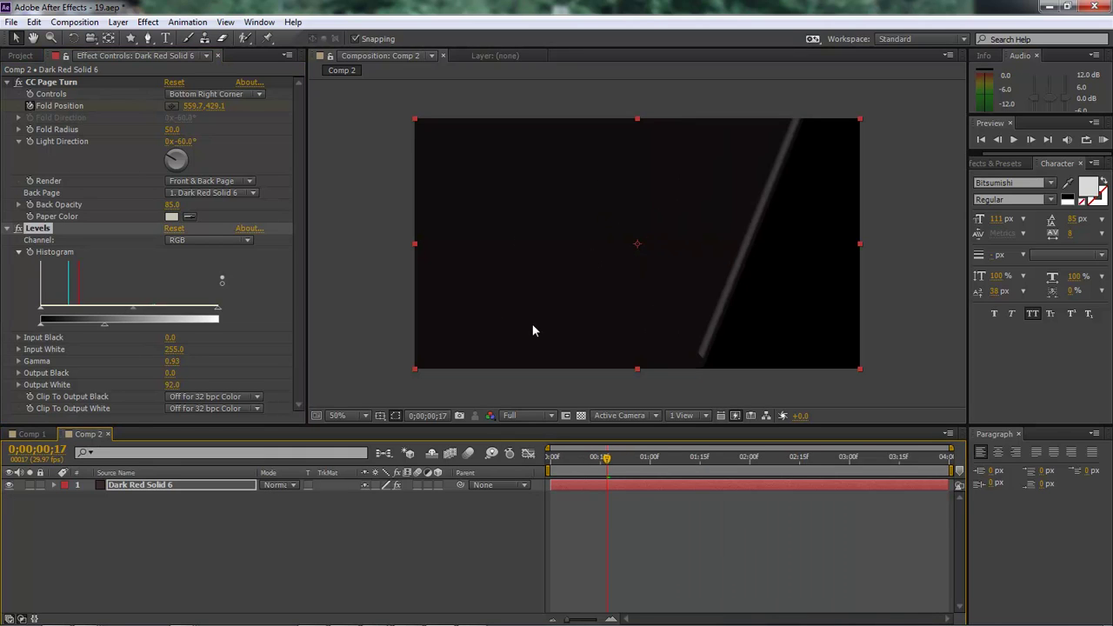
{"action": "left_click_drag", "start_coordinate": [608, 458], "coordinate": [865, 455]}
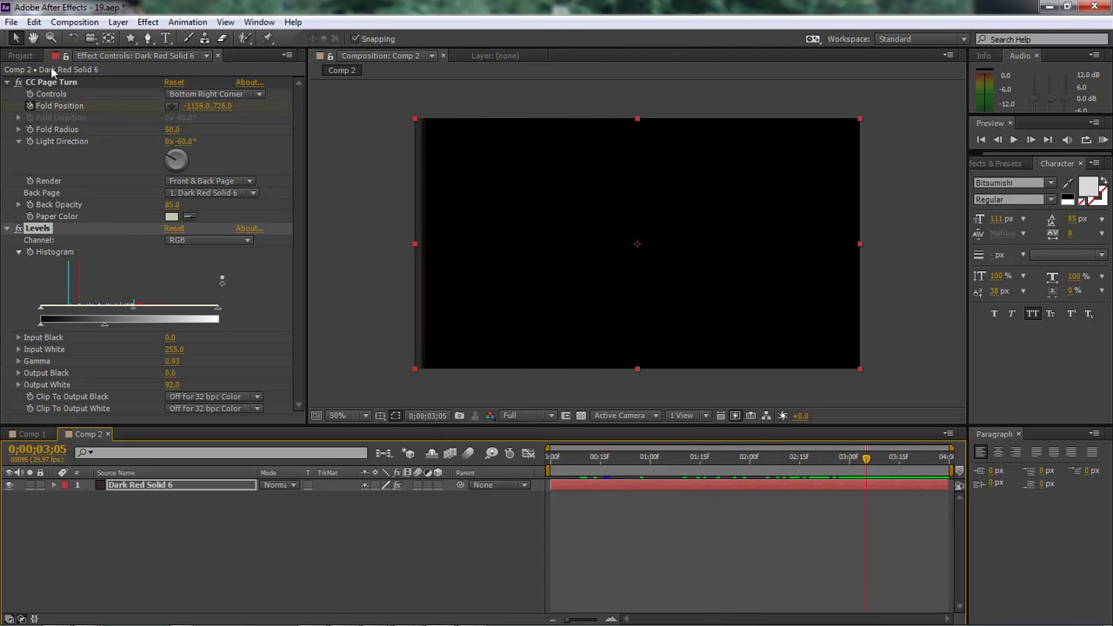
{"action": "left_click", "coordinate": [135, 506]}
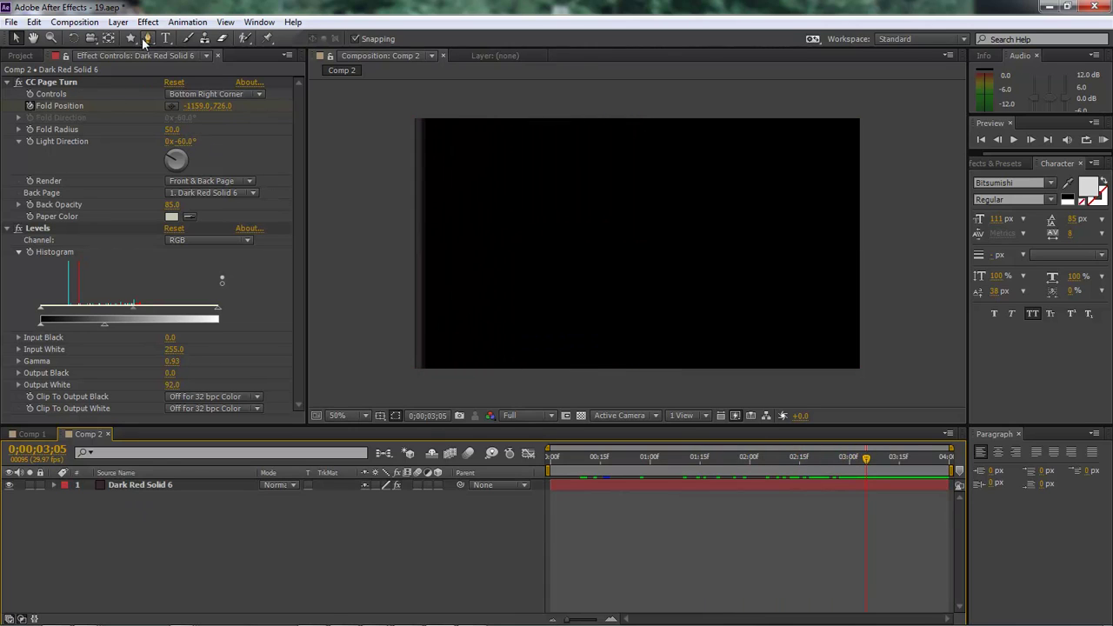
- With the Type tool, type 'DARK EFFECTS' and, on a line below, 'PRODUCTION' in Comp 2
{"action": "left_click", "coordinate": [164, 38]}
{"action": "left_click", "coordinate": [534, 201]}
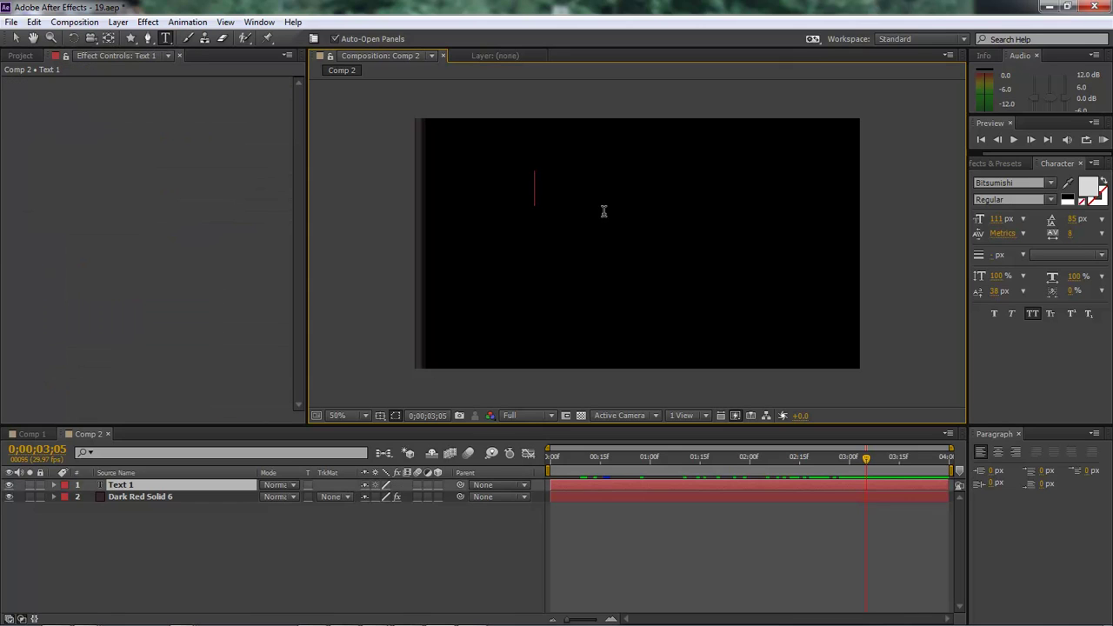
{"action": "type", "text": "DAR"}
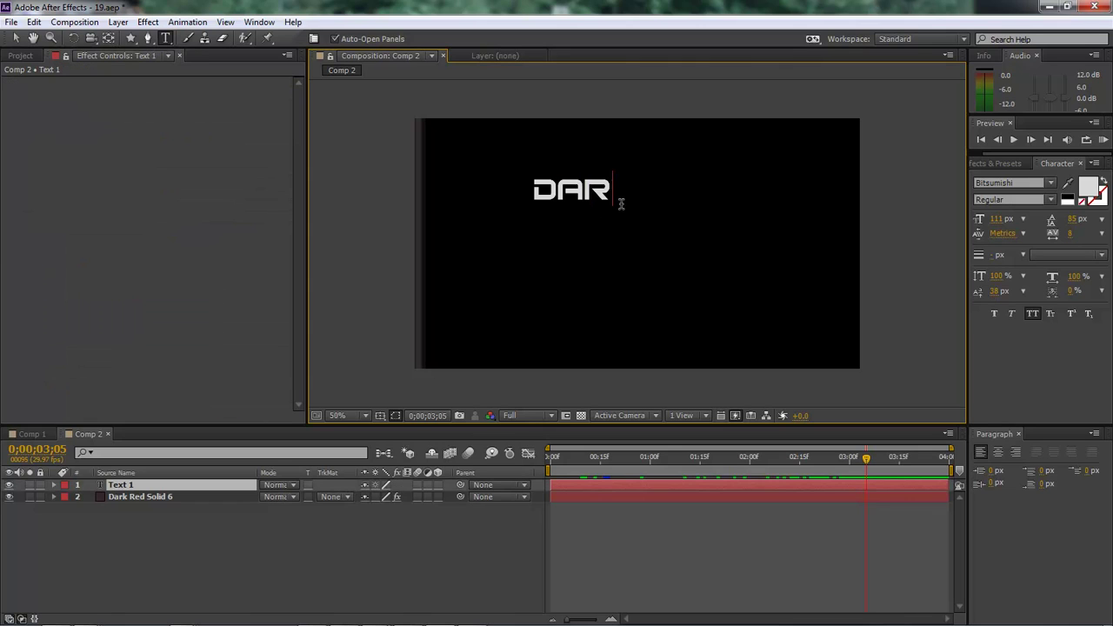
{"action": "type", "text": "K E FFECTS"}
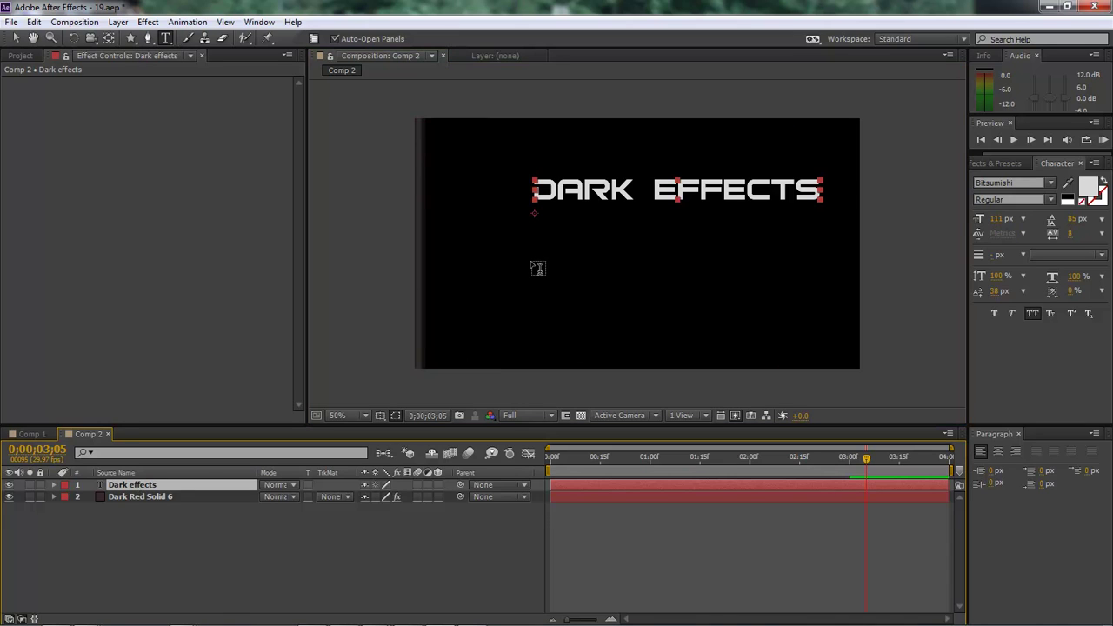
{"action": "left_click", "coordinate": [533, 261]}
{"action": "type", "text": "production"}
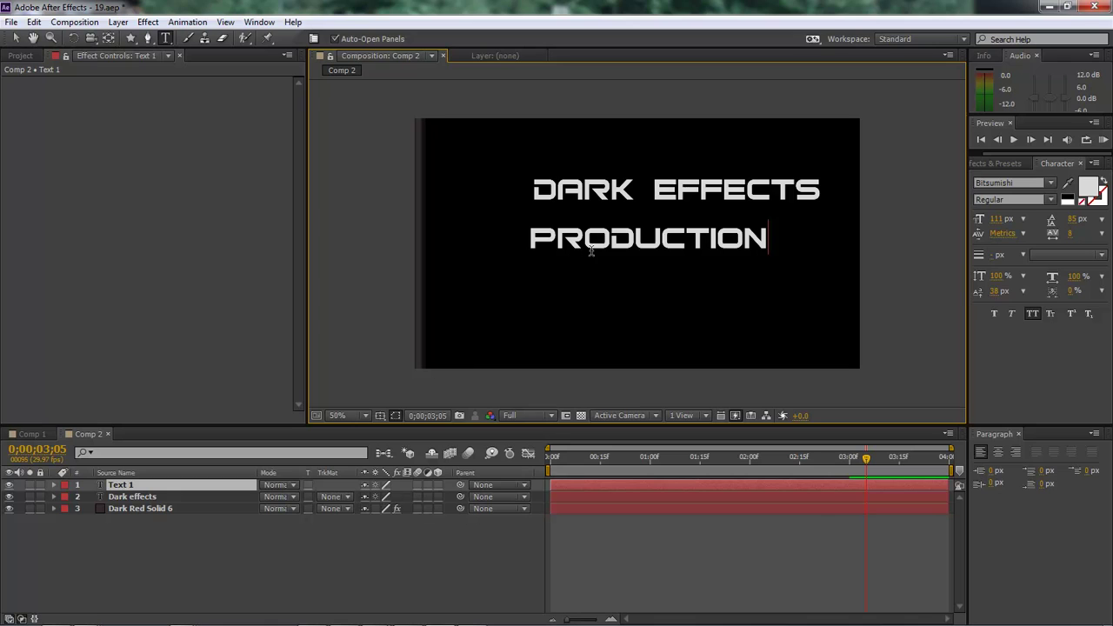
- Using Title/Action Safe guides, position DARK EFFECTS directly above PRODUCTION at frame centre
{"action": "left_click", "coordinate": [16, 38]}
{"action": "left_click", "coordinate": [381, 416]}
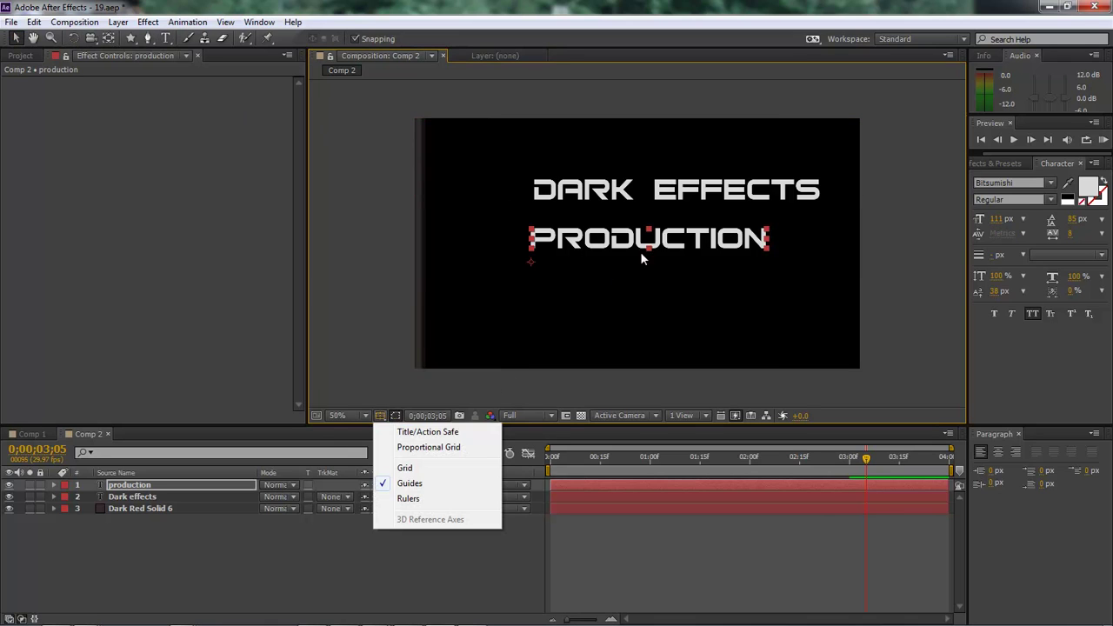
{"action": "left_click", "coordinate": [427, 431]}
{"action": "left_click_drag", "start_coordinate": [696, 242], "coordinate": [684, 247]}
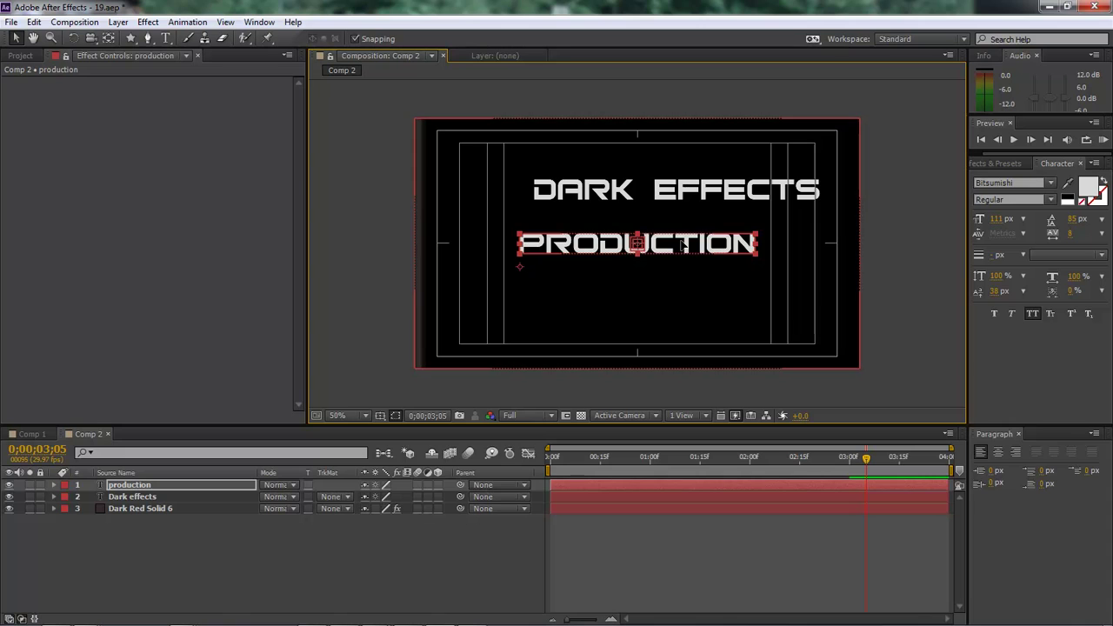
{"action": "left_click", "coordinate": [693, 191]}
{"action": "left_click_drag", "start_coordinate": [739, 192], "coordinate": [698, 224]}
{"action": "left_click", "coordinate": [671, 298]}
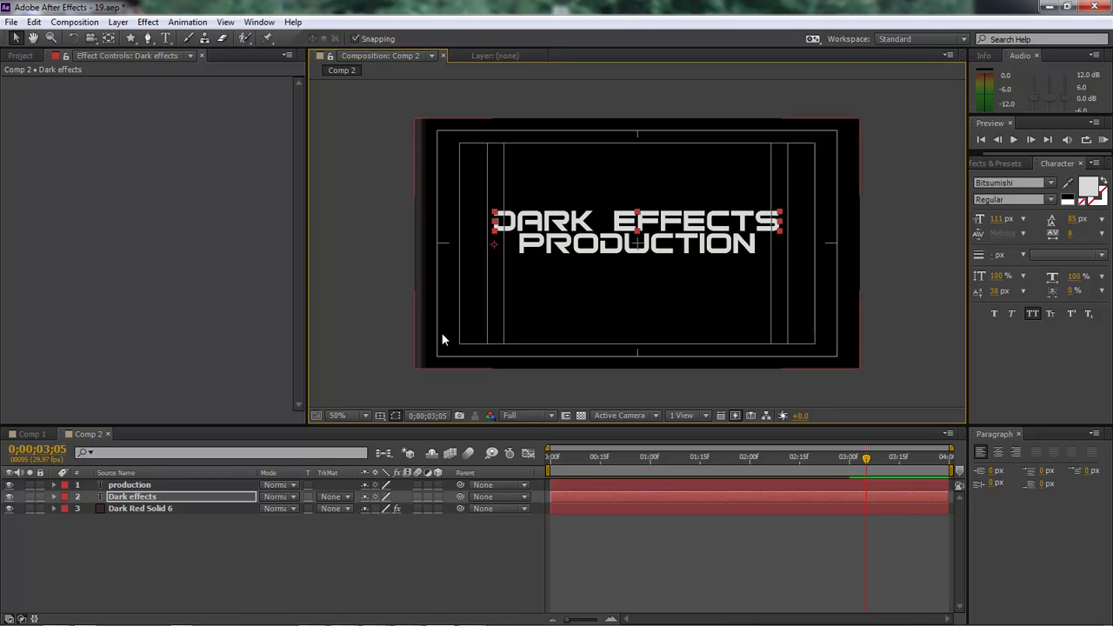
{"action": "left_click", "coordinate": [379, 416]}
{"action": "left_click", "coordinate": [409, 426]}
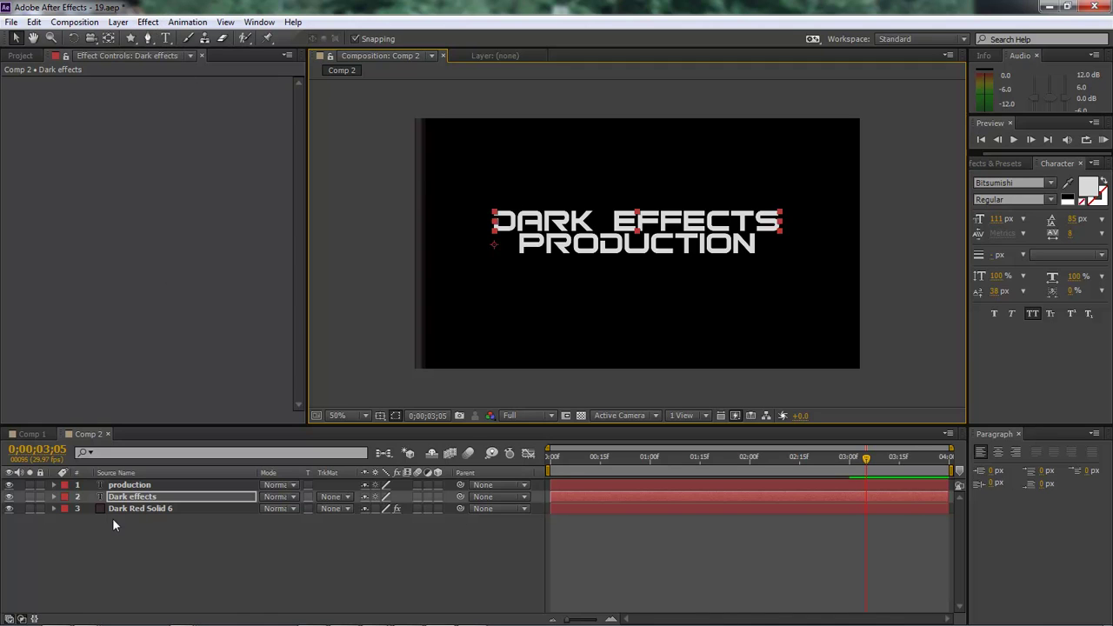
- Apply Matte Choker from Effect > Matte to the Dark effects text layer
{"action": "left_click", "coordinate": [128, 497]}
{"action": "left_click", "coordinate": [148, 23]}
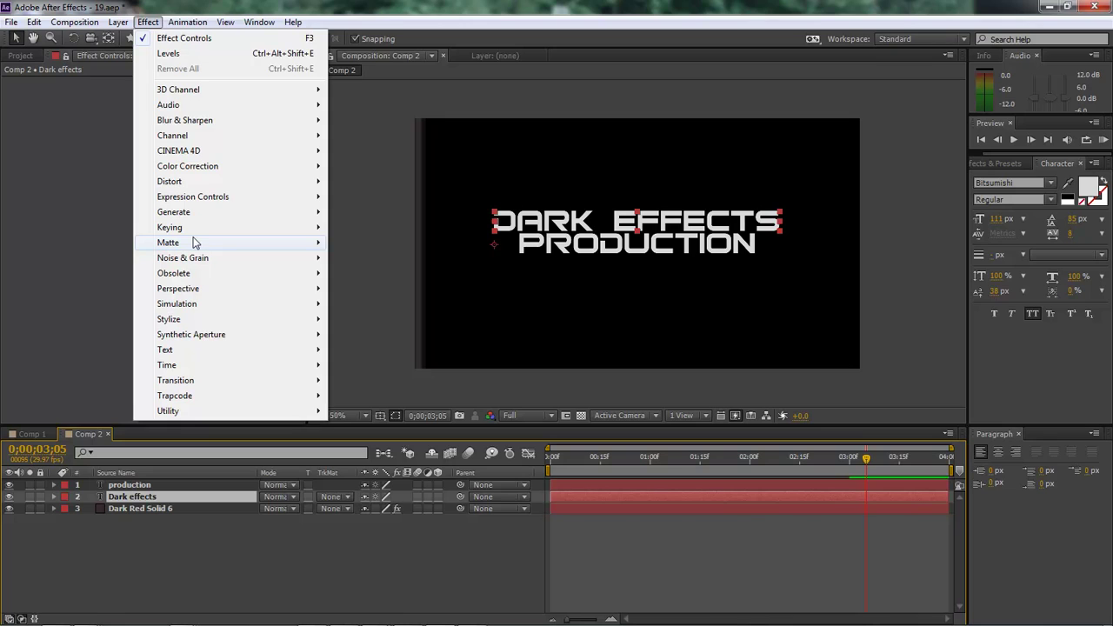
{"action": "mouse_move", "coordinate": [193, 246]}
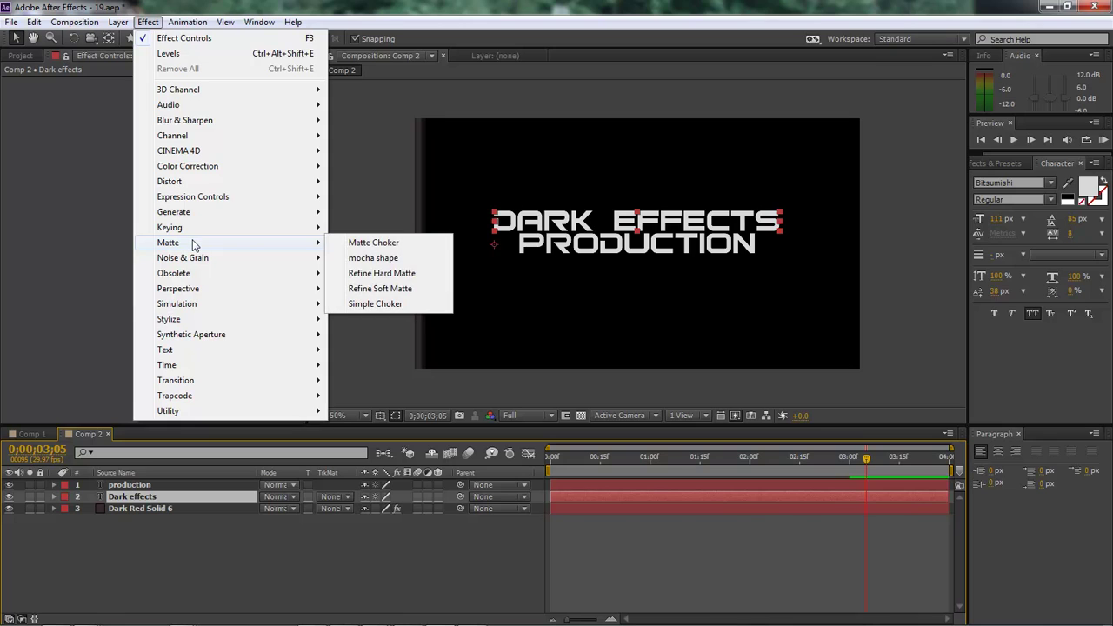
{"action": "left_click", "coordinate": [385, 242]}
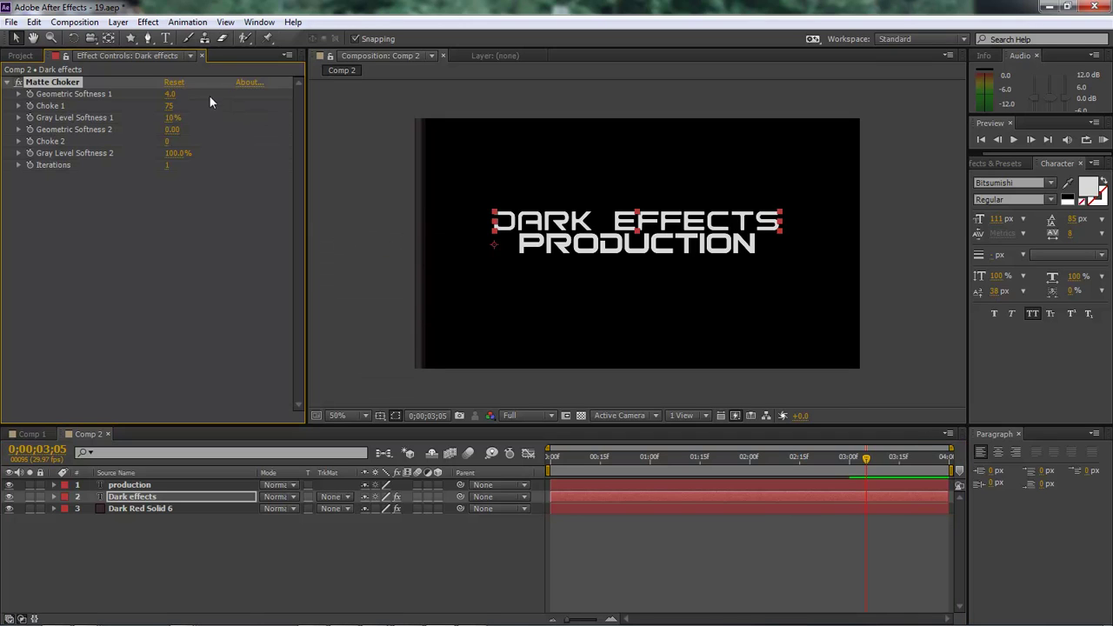
- Set Matte Choker Gray Level Softness 1 to 63%, Geometric Softness 2 to 6, Iterations to 3
{"action": "left_click", "coordinate": [169, 119]}
{"action": "type", "text": "63"}
{"action": "key", "text": "Return"}
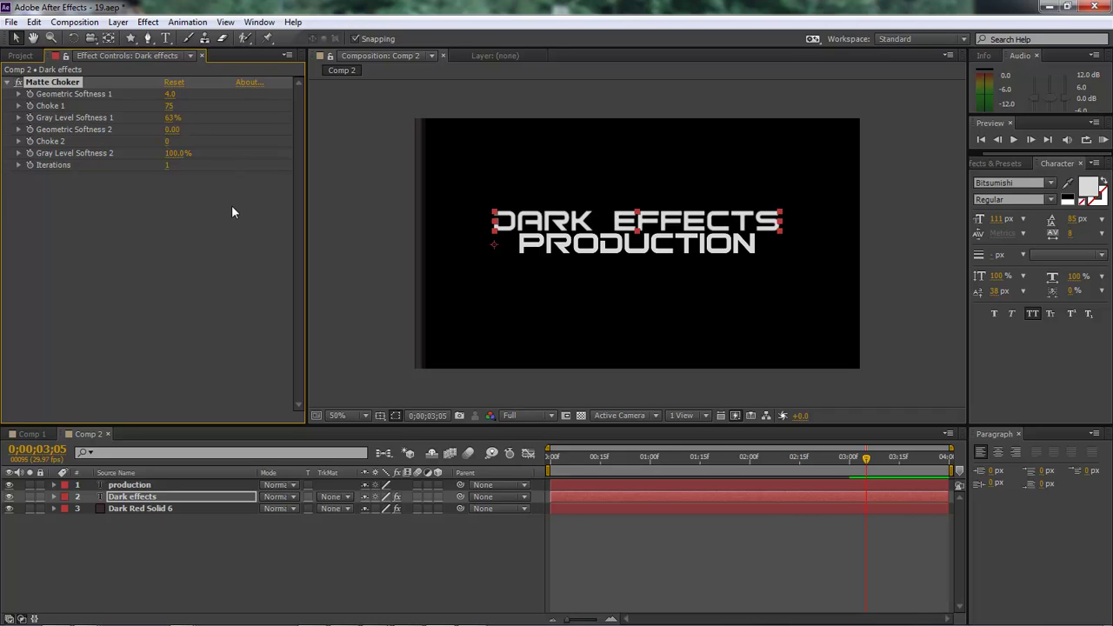
{"action": "left_click", "coordinate": [171, 132]}
{"action": "type", "text": "6"}
{"action": "key", "text": "Return"}
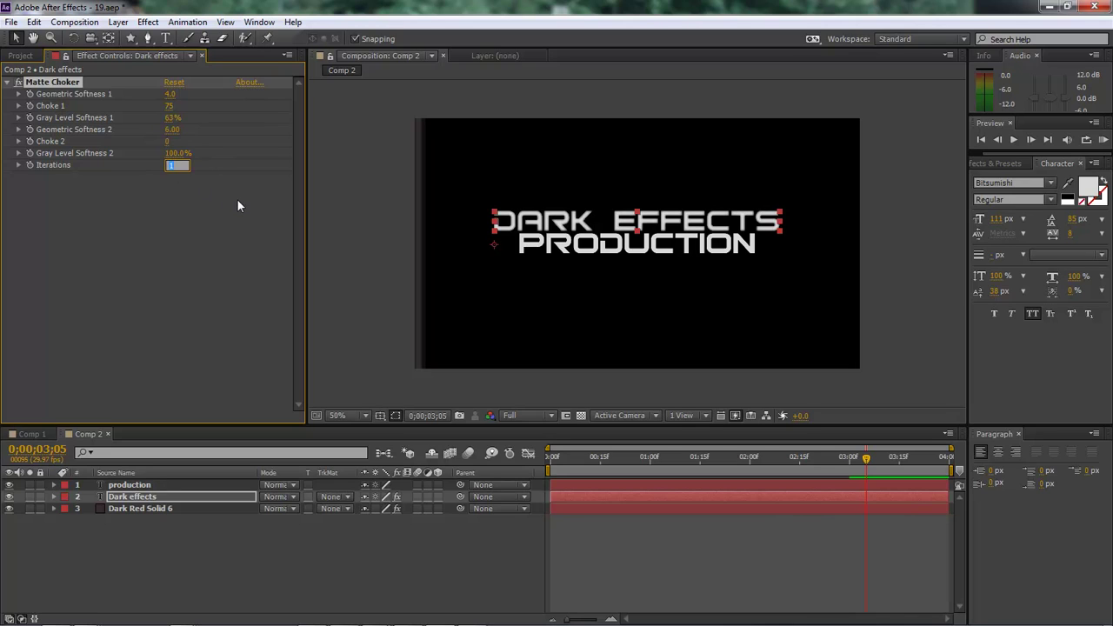
{"action": "type", "text": "3"}
{"action": "key", "text": "Return"}
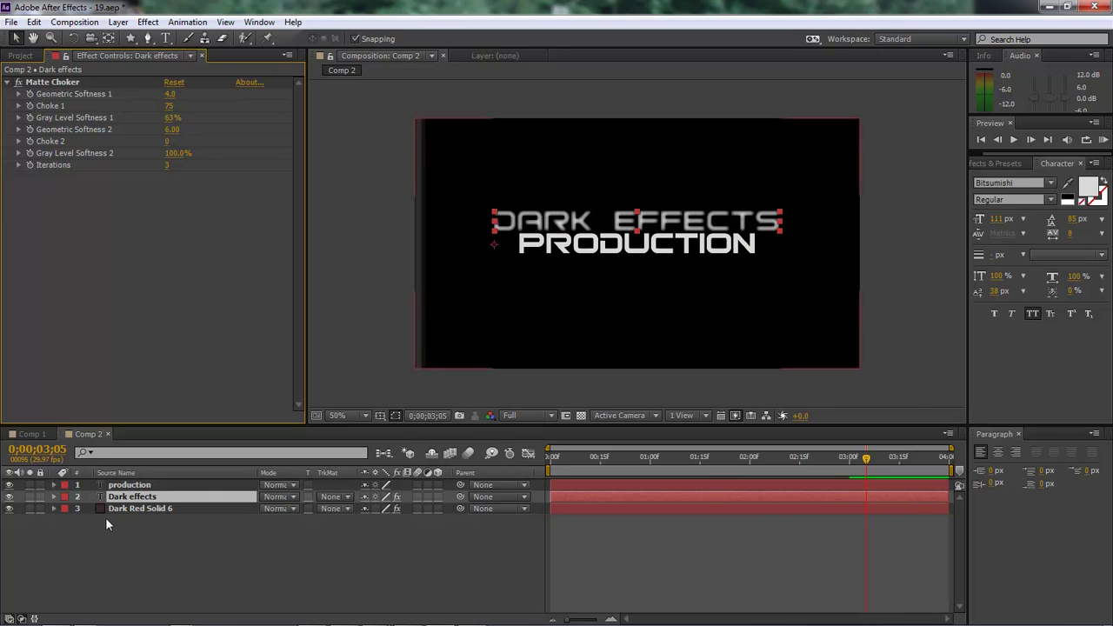
- Copy the Matte Choker effect and paste it onto the production text layer
{"action": "right_click", "coordinate": [53, 78]}
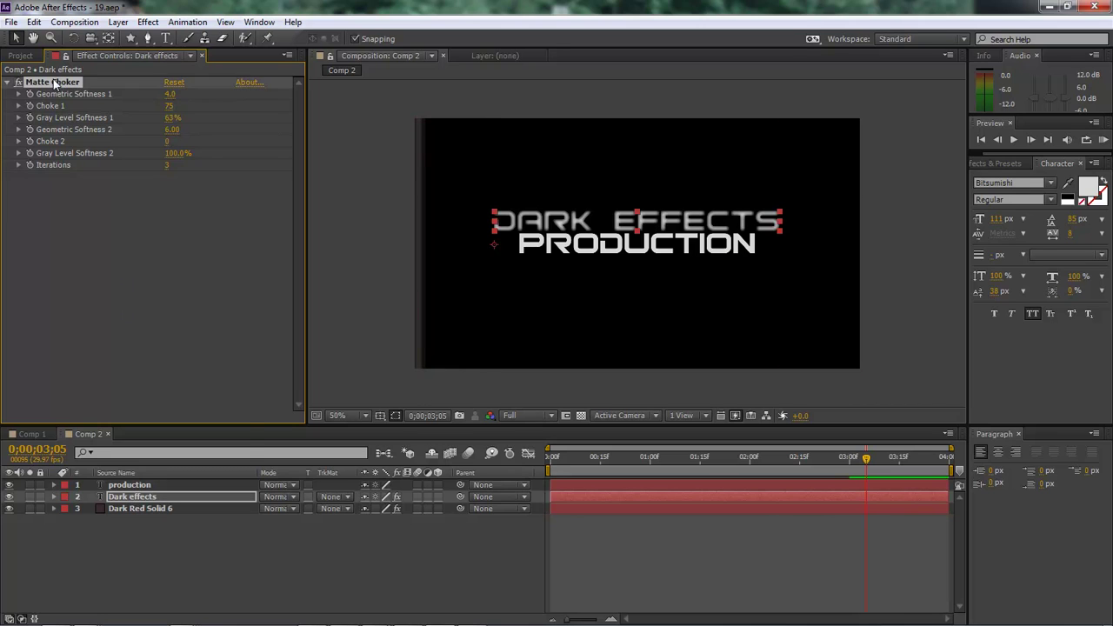
{"action": "left_click", "coordinate": [46, 79]}
{"action": "left_click", "coordinate": [132, 485]}
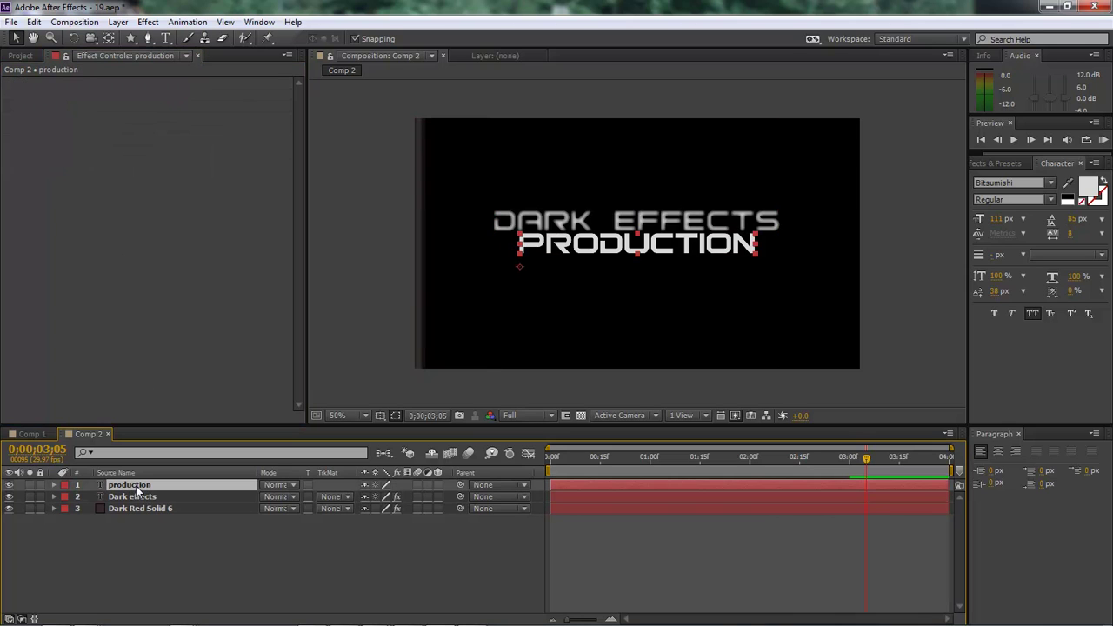
{"action": "key", "text": "ctrl+alt+shift+e"}
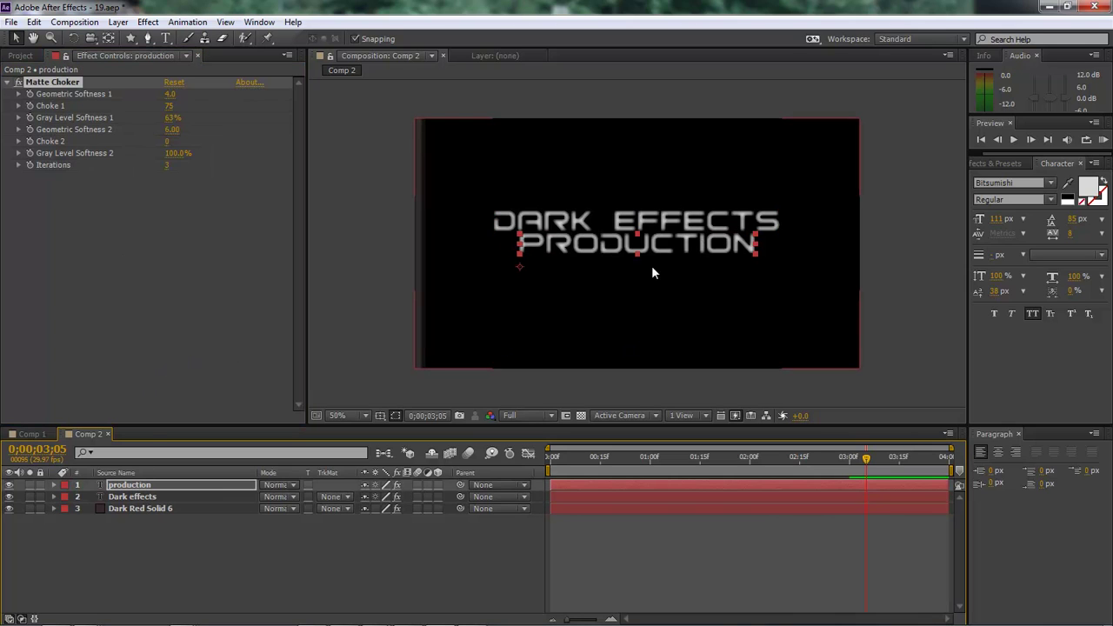
- Move both text layers below Dark Red Solid 6 and return to the start
{"action": "left_click", "coordinate": [143, 495], "text": "ctrl"}
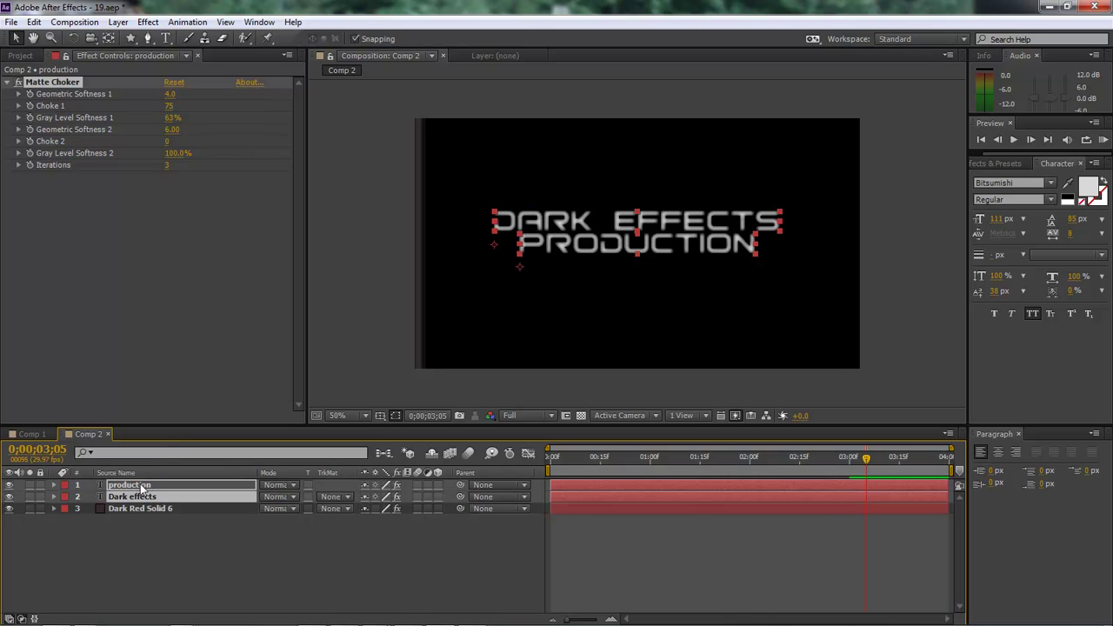
{"action": "left_click_drag", "start_coordinate": [139, 493], "coordinate": [139, 530]}
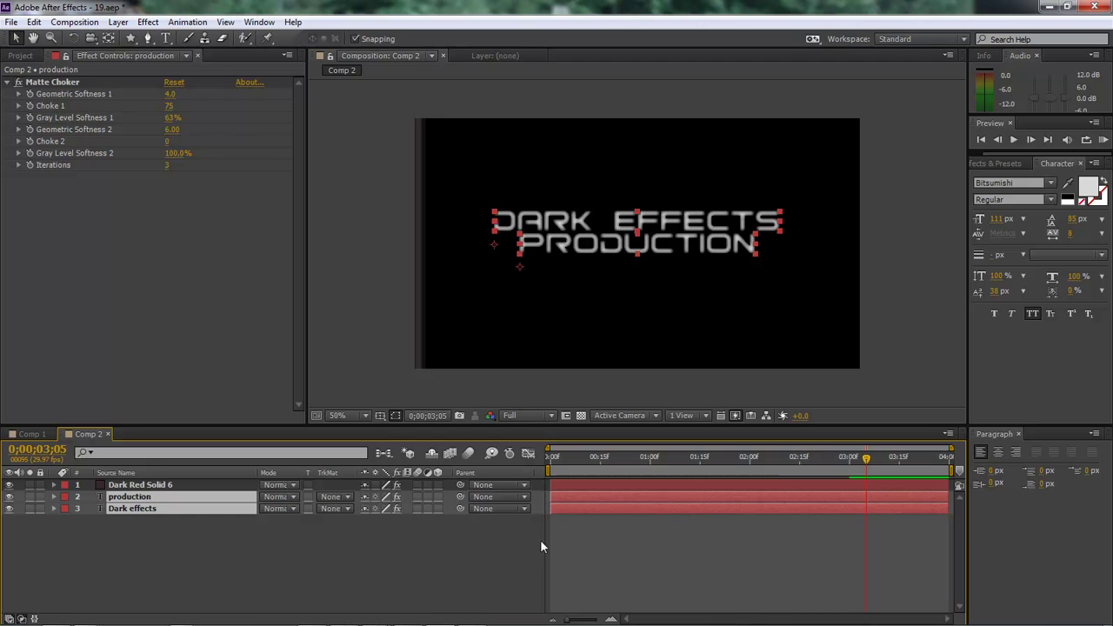
{"action": "left_click_drag", "start_coordinate": [866, 456], "coordinate": [547, 456]}
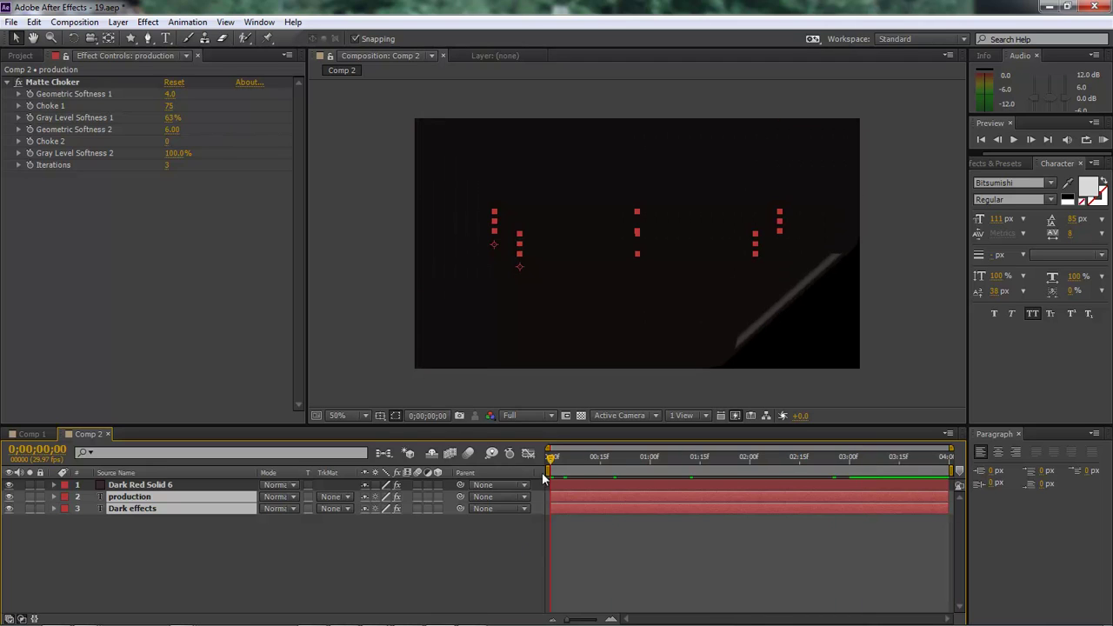
- Scrub Comp 2's timeline to watch the dark page curl away revealing DARK EFFECTS PRODUCTION
{"action": "left_click", "coordinate": [383, 353]}
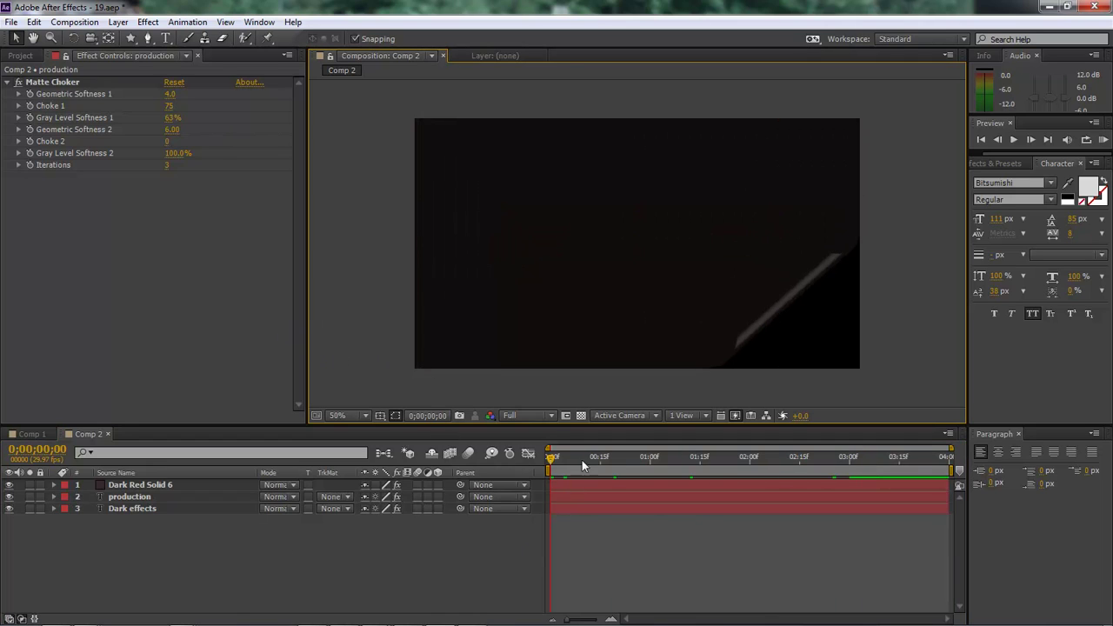
{"action": "left_click_drag", "start_coordinate": [551, 457], "coordinate": [846, 456]}
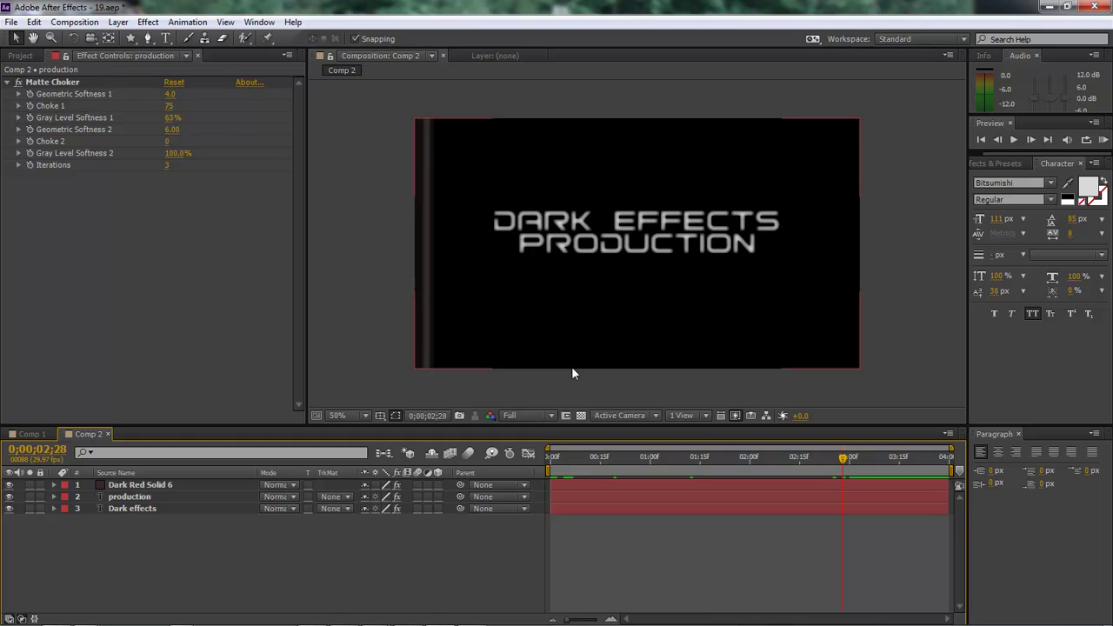
{"action": "left_click_drag", "start_coordinate": [839, 458], "coordinate": [679, 457]}
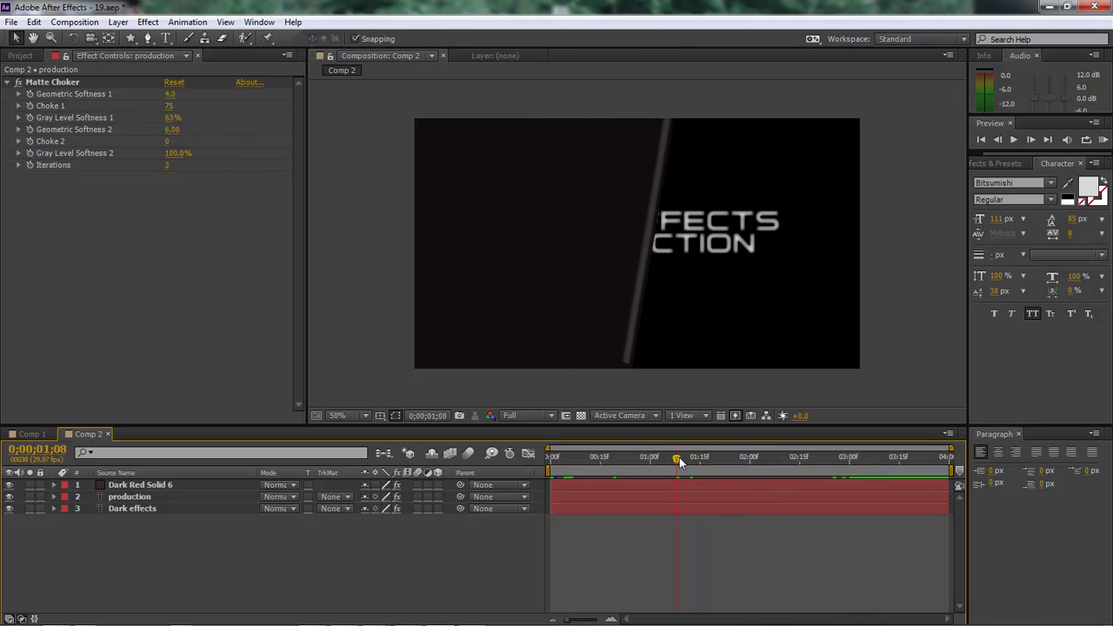